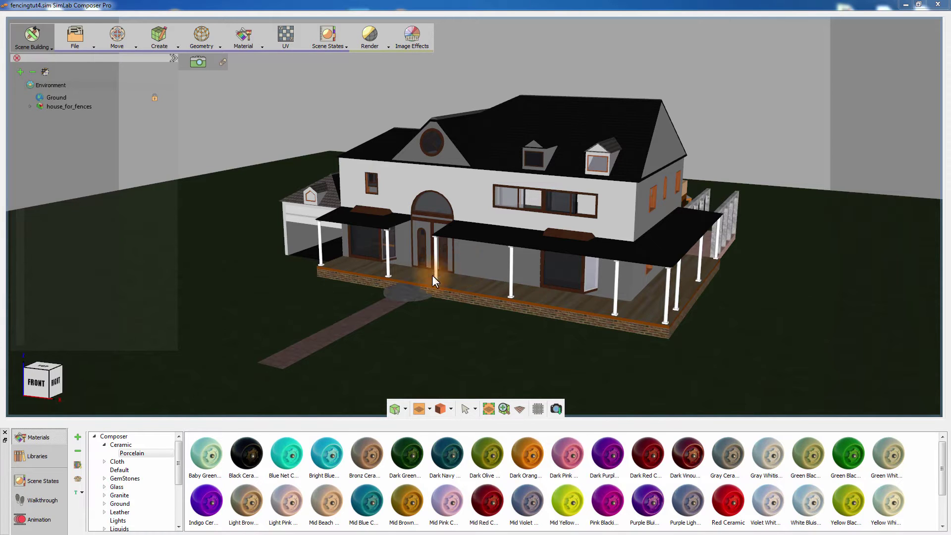
- Place the Wood and concrete_gate model from the Fences library onto the walkway in front of the house
click(43, 456)
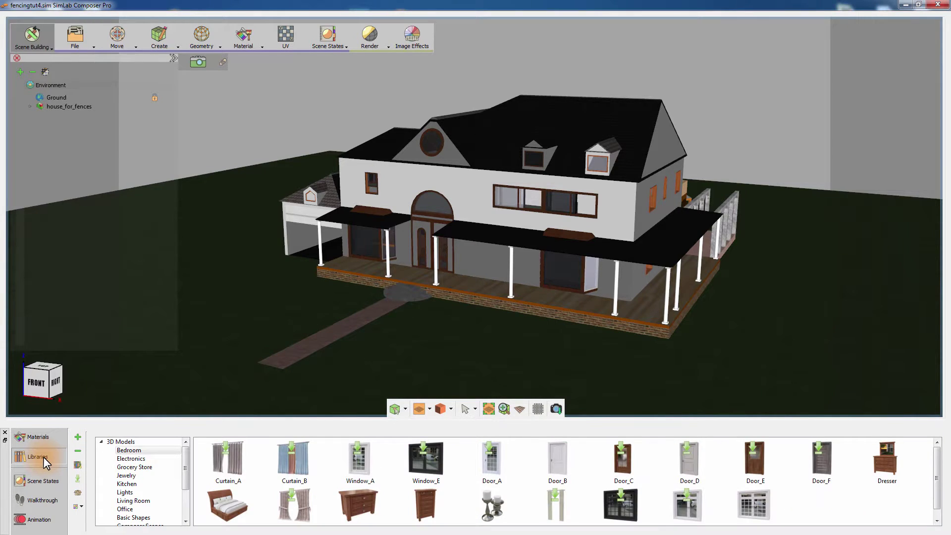
drag(187, 456, 161, 505)
click(128, 484)
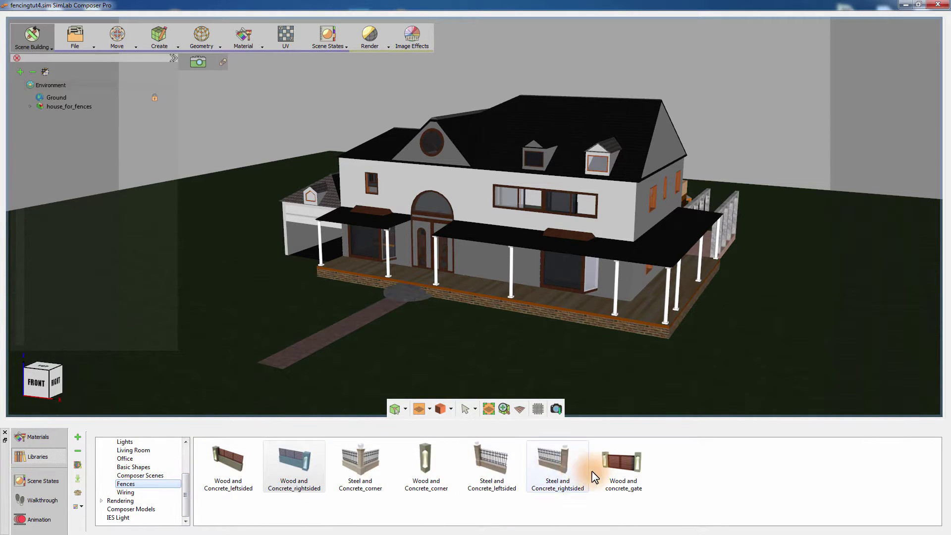
middle_drag(501, 366, 605, 351)
scroll(605, 352, up, 3)
drag(618, 457, 526, 388)
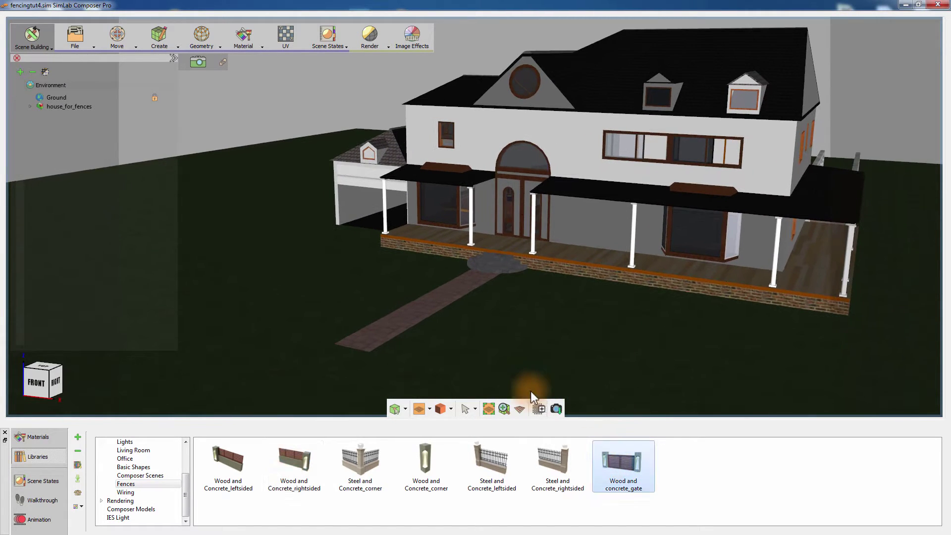
click(454, 340)
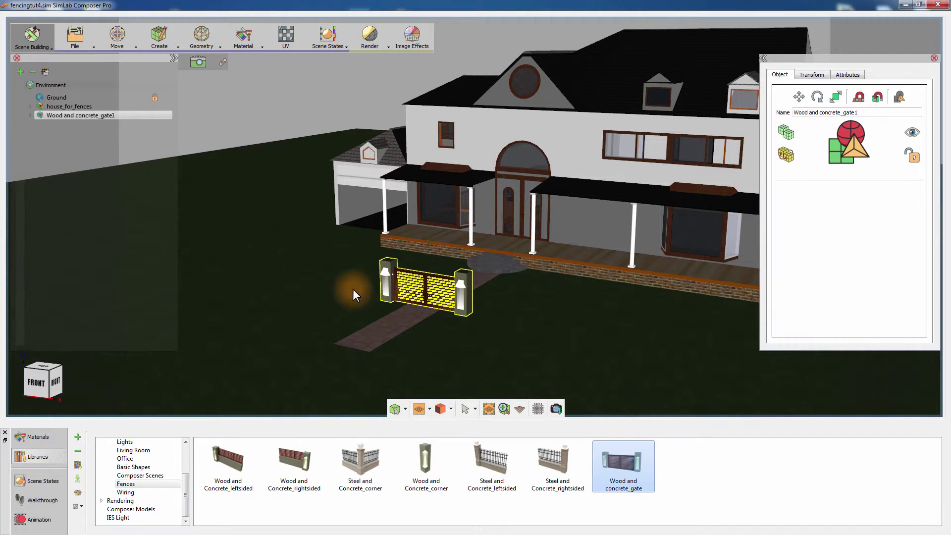
- Move the gate about 2.98 units away from the house to the outer end of the walkway
drag(342, 284, 396, 347)
middle_drag(593, 312, 558, 229)
click(435, 259)
drag(410, 260, 363, 349)
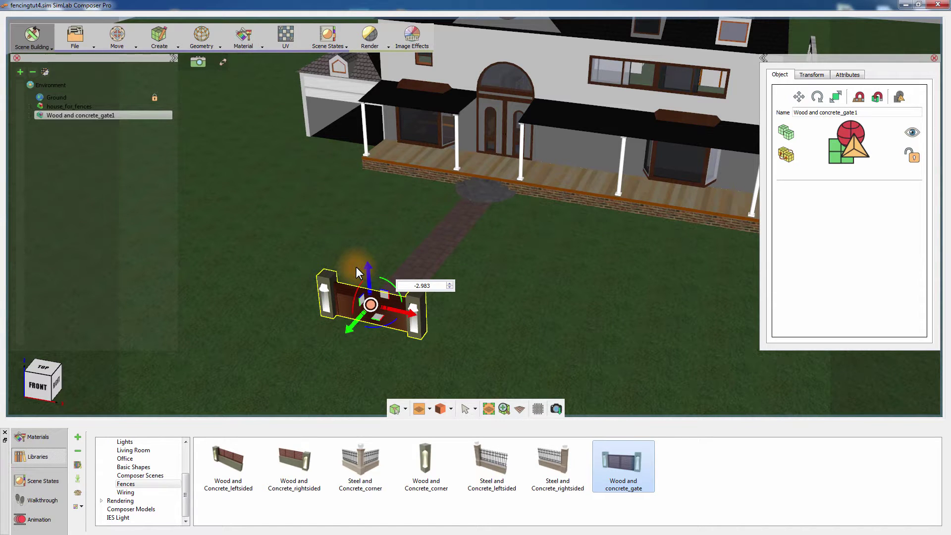
drag(346, 236, 433, 207)
scroll(427, 228, up, 5)
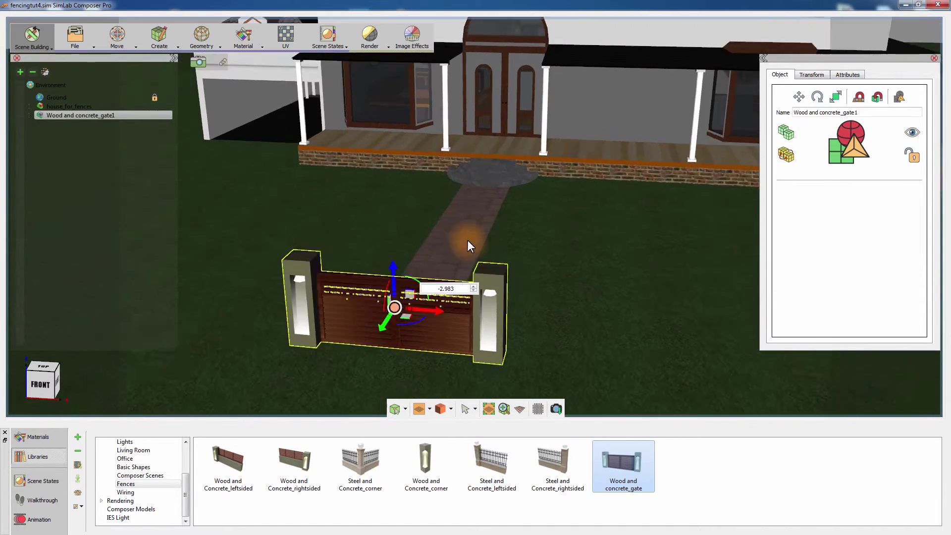
scroll(489, 242, up, 4)
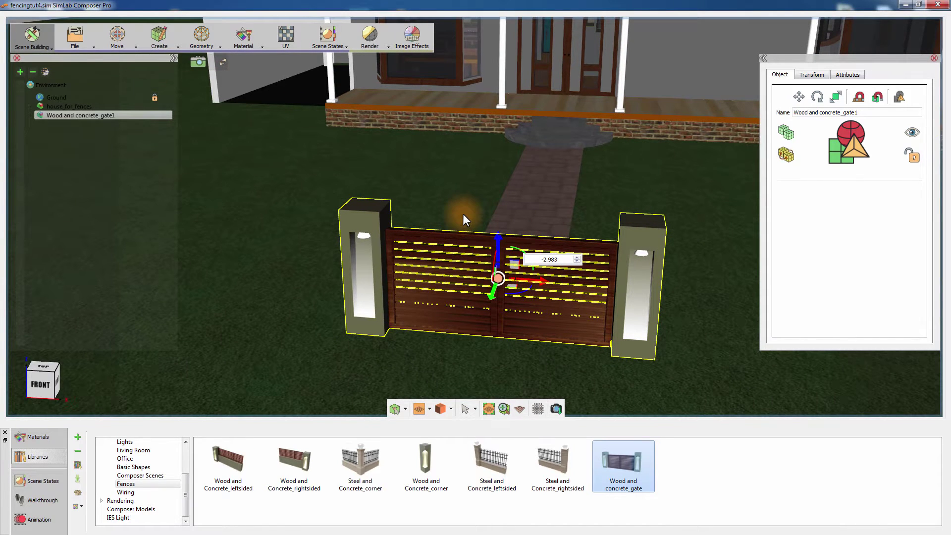
- Add the Wood and Concrete_leftsided fence section beside the gate's left post
click(237, 462)
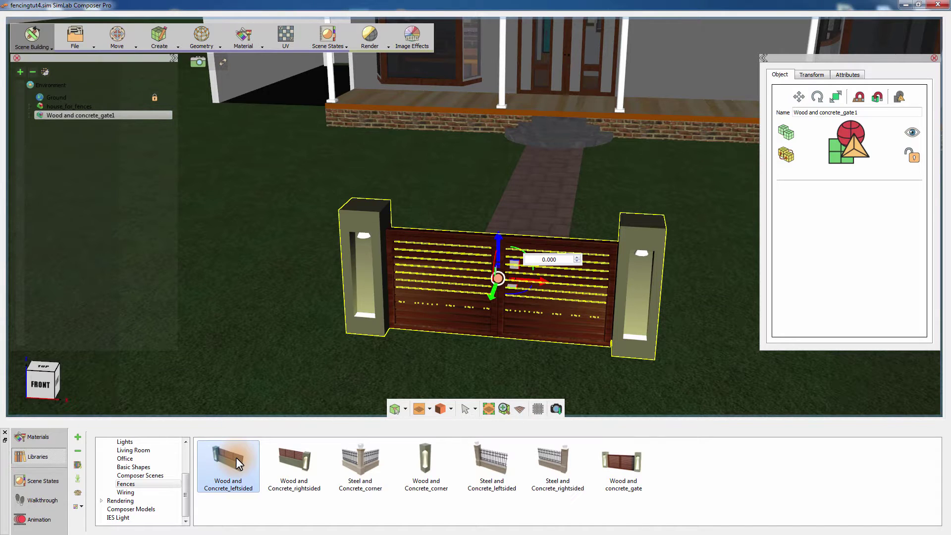
drag(237, 464, 263, 298)
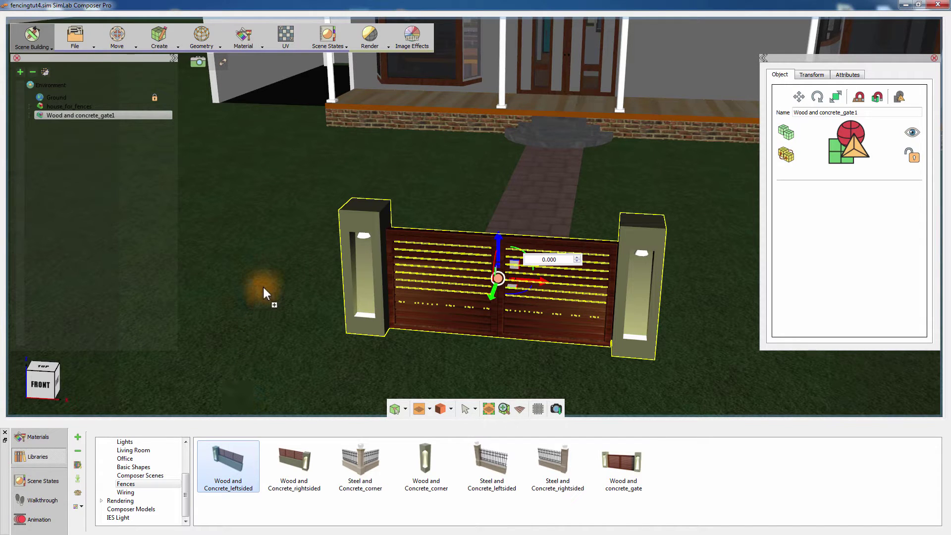
middle_drag(287, 214, 538, 124)
drag(540, 123, 359, 292)
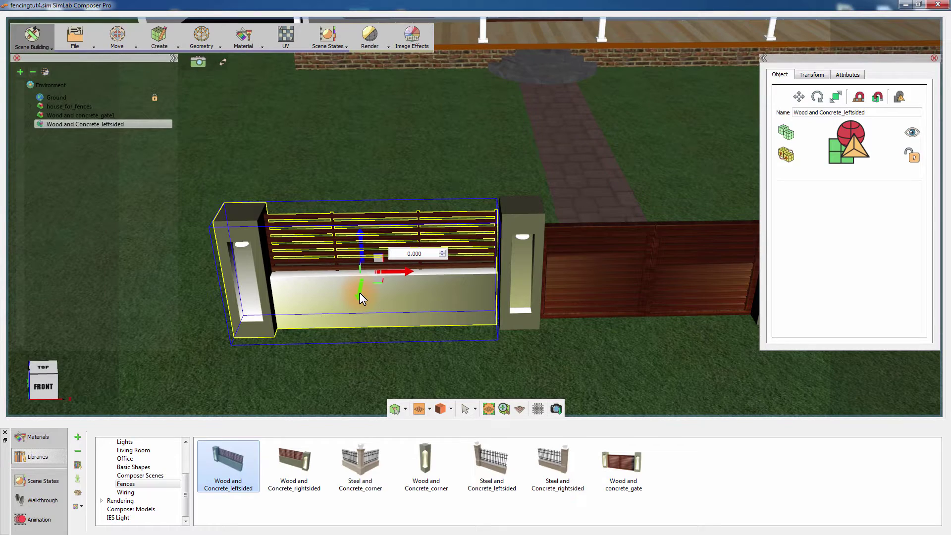
- Nudge the fence section along the X axis by about 0.04 so its open end meets the gate post
mouse_move(406, 270)
mouse_down()
mouse_move(386, 270)
mouse_move(402, 270)
mouse_up()
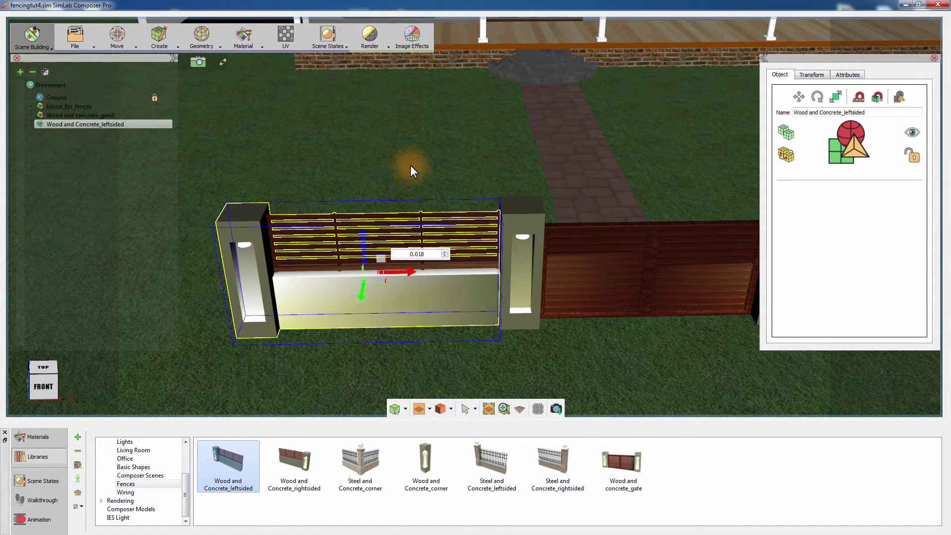
drag(410, 165, 444, 358)
middle_drag(472, 280, 480, 195)
drag(403, 278, 601, 111)
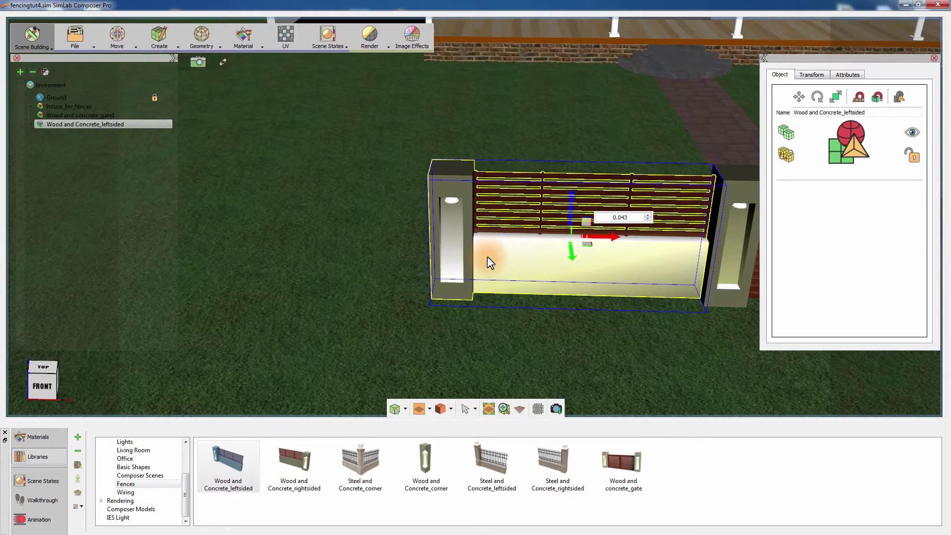
- Duplicate the left-sided fence section and offset the copy by -2.000 along the X axis, away from the gate
drag(487, 256, 486, 257)
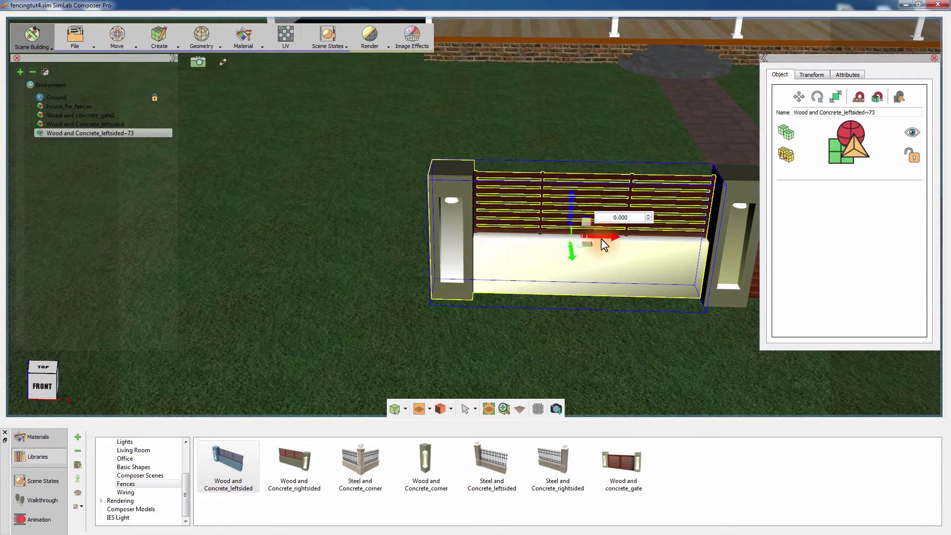
drag(616, 237, 333, 238)
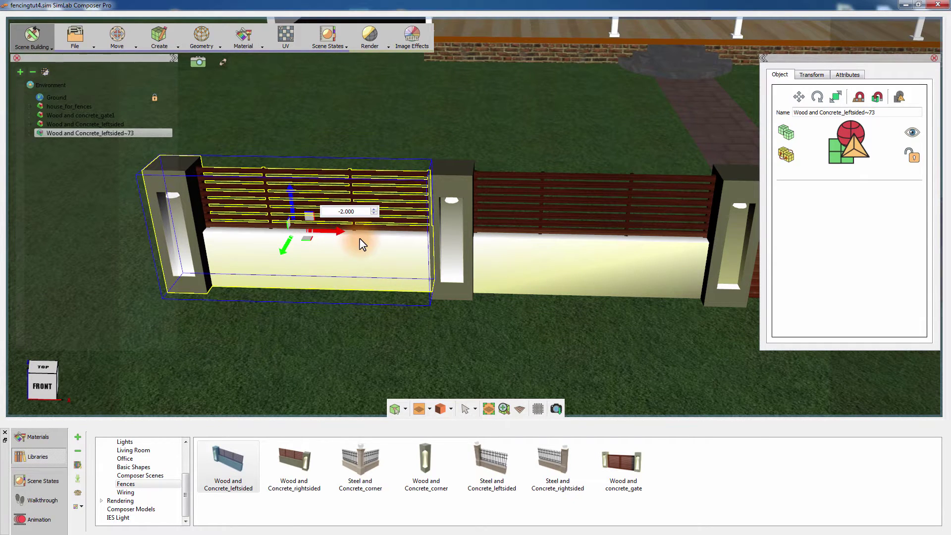
drag(360, 239, 346, 235)
middle_drag(347, 236, 509, 246)
drag(509, 246, 451, 233)
middle_drag(451, 233, 471, 234)
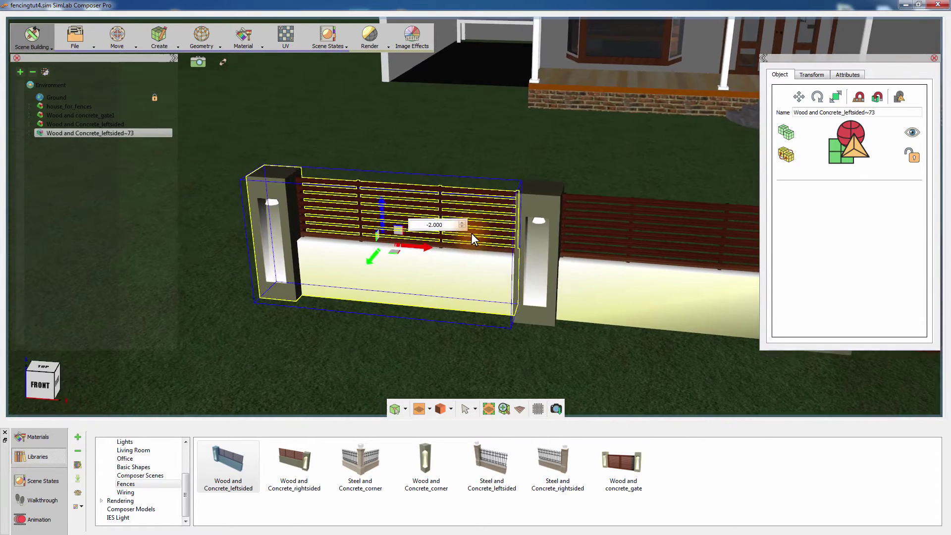
- Using a real-time render preview, set the power of the light source in the column between the two fence sections to 150
scroll(477, 253, up, 3)
key(r)
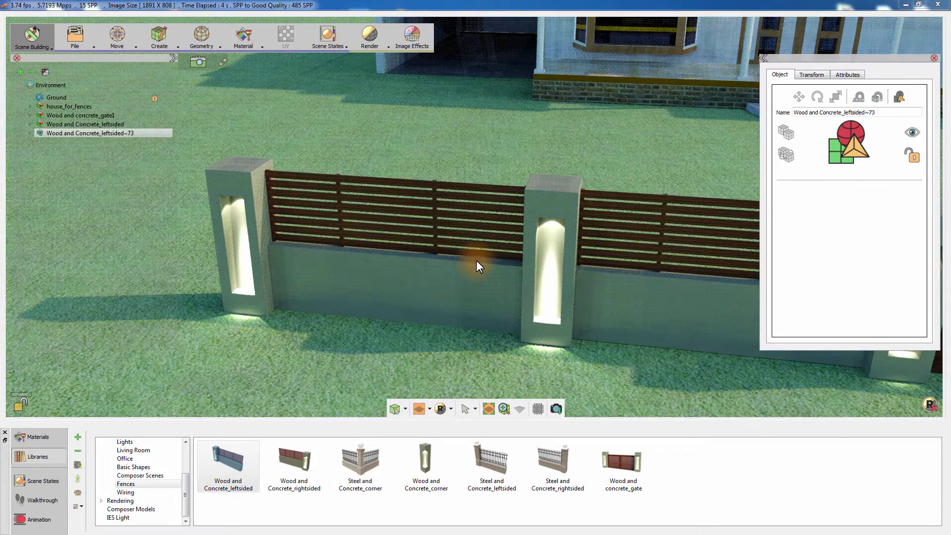
click(552, 221)
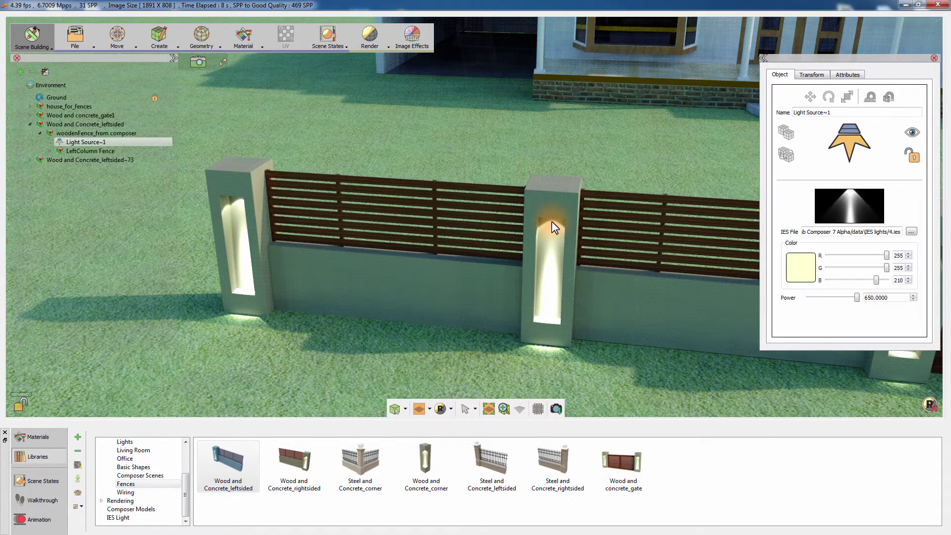
drag(899, 297, 864, 298)
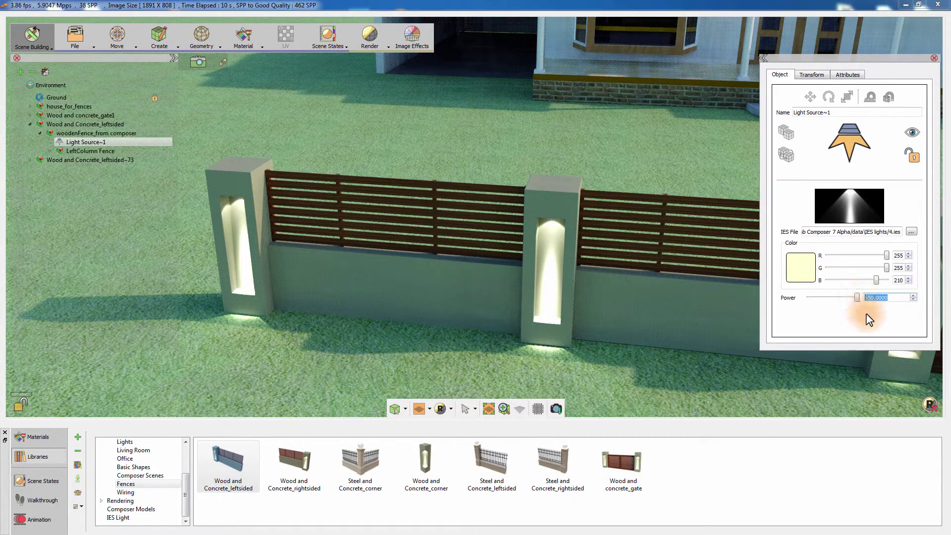
text(150)
key(Return)
click(553, 238)
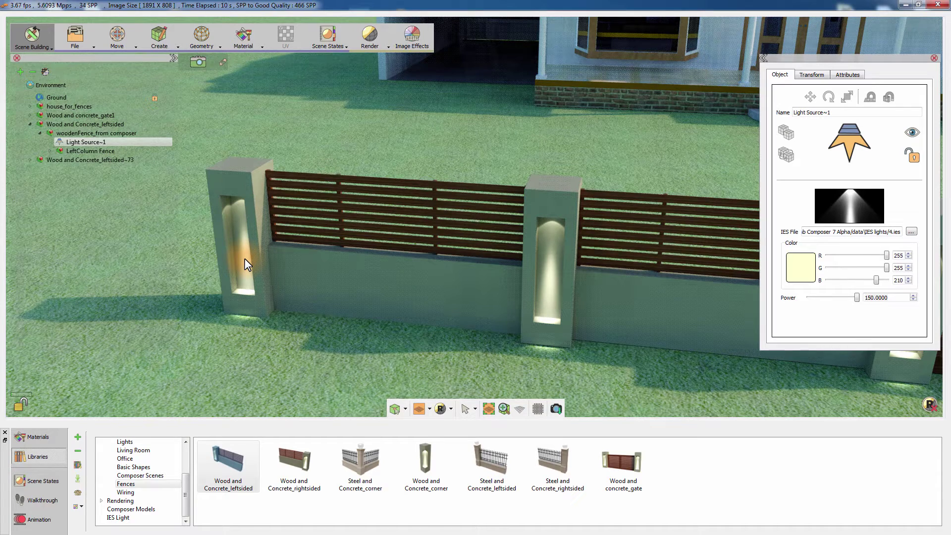
key(Escape)
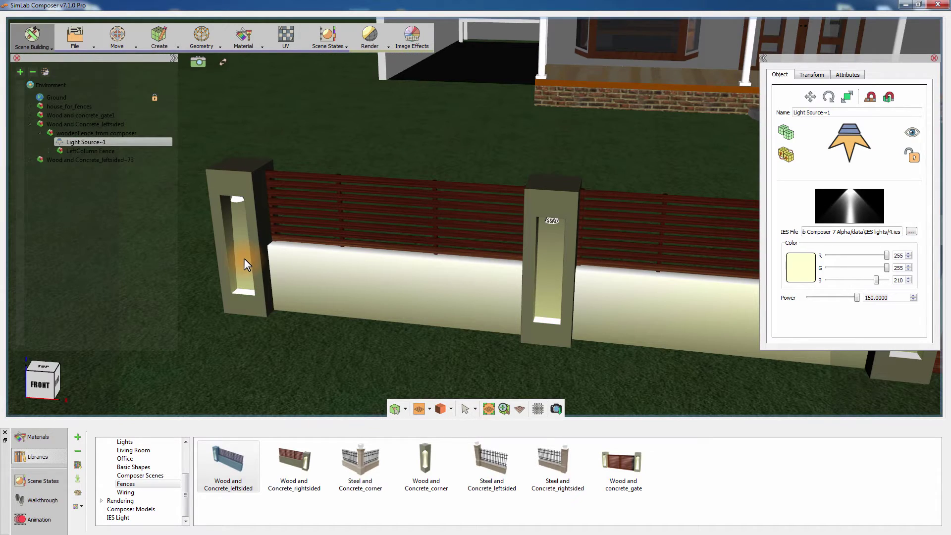
- Duplicate the outermost fence section and offset the copy by -2.000 along X to form the front row's third section
click(28, 124)
click(50, 133)
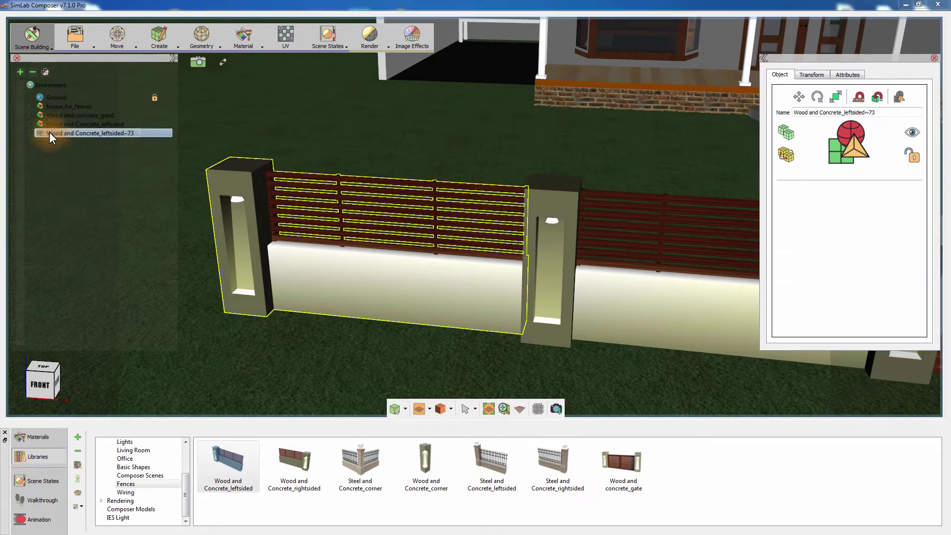
middle_drag(293, 155, 361, 189)
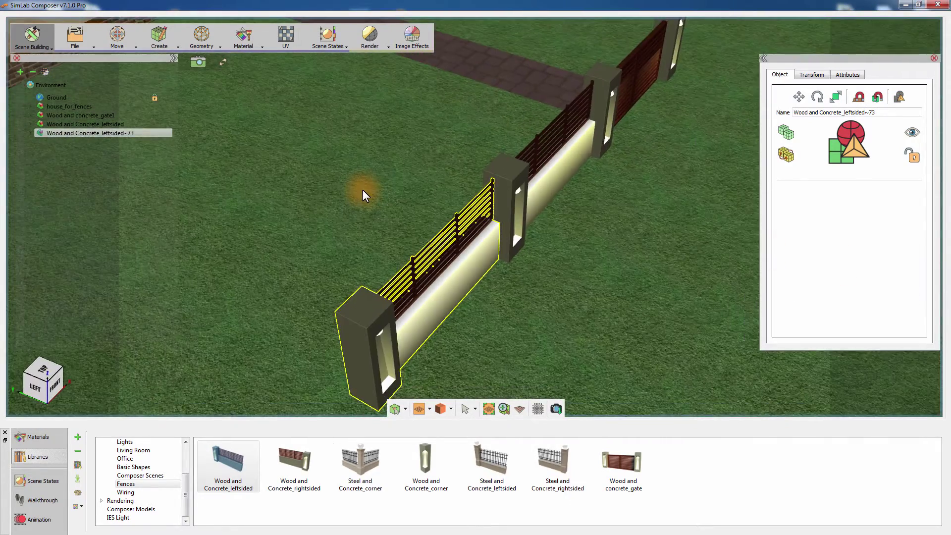
key(w)
click(570, 302)
click(319, 315)
click(126, 159)
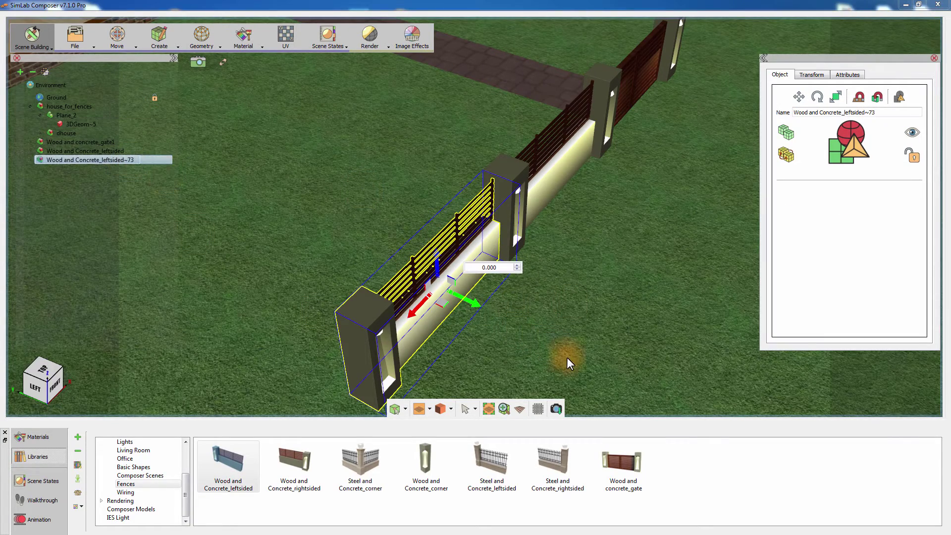
scroll(563, 342, down, 3)
middle_drag(614, 284, 649, 238)
key(ctrl+d)
drag(455, 257, 567, 280)
scroll(646, 209, down, 5)
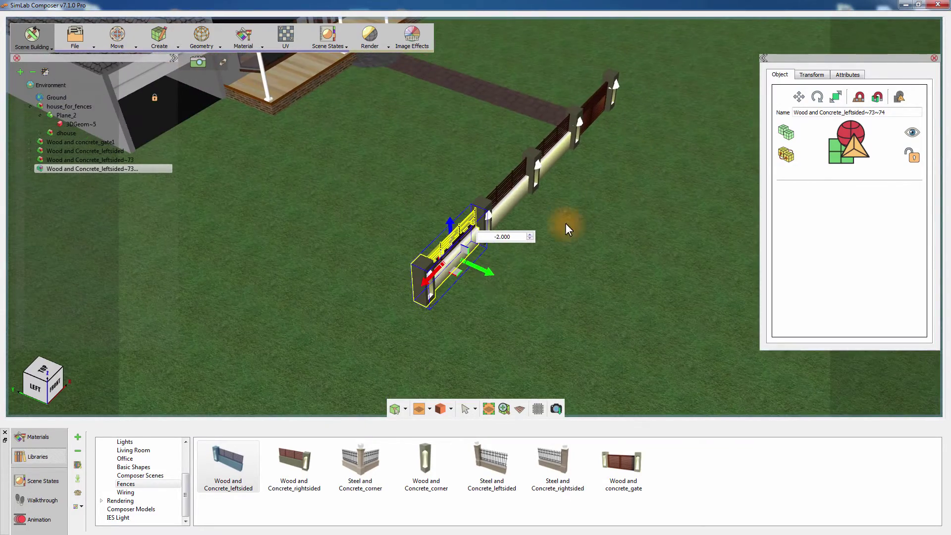
- Add a fourth section to the front row by copying the end section with a -2.000 offset along X
shift+click(418, 286)
drag(424, 281, 356, 355)
middle_drag(560, 275, 653, 248)
- Duplicate the last front fence section and rotate the copy -90 degrees about the vertical axis
key(ctrl+d)
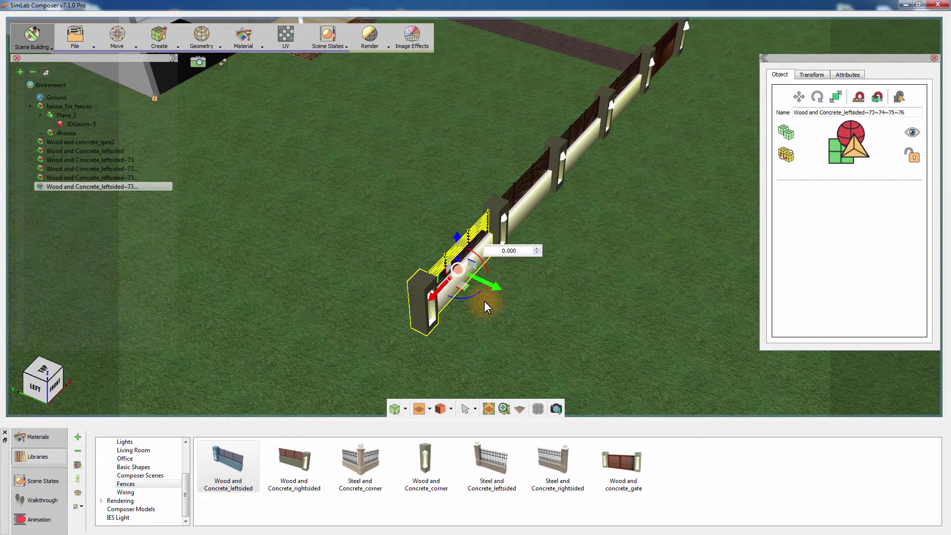
drag(472, 297, 425, 298)
drag(523, 251, 489, 251)
text(-90)
key(Return)
scroll(447, 302, up, 1)
middle_drag(447, 302, 664, 359)
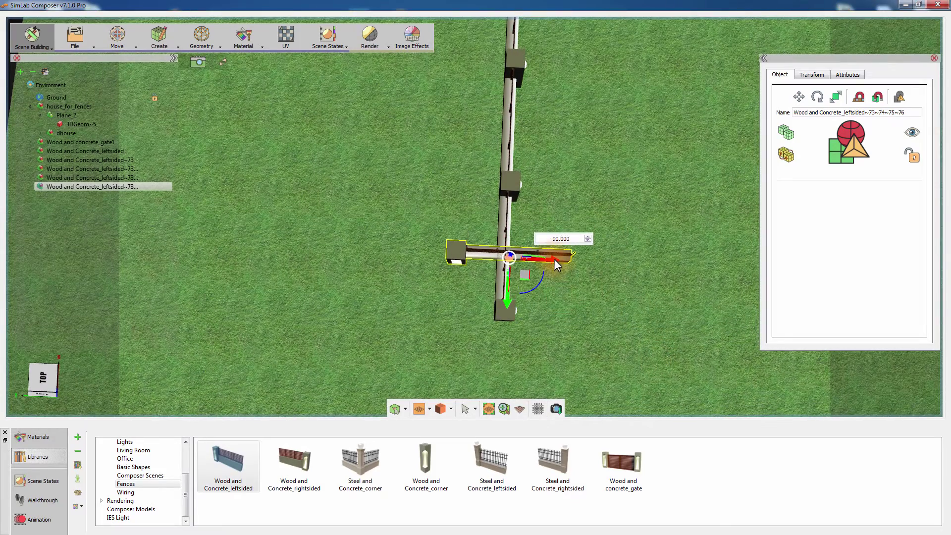
- Move the rotated fence section to the row's end column so the two sections form a corner
drag(552, 259, 481, 261)
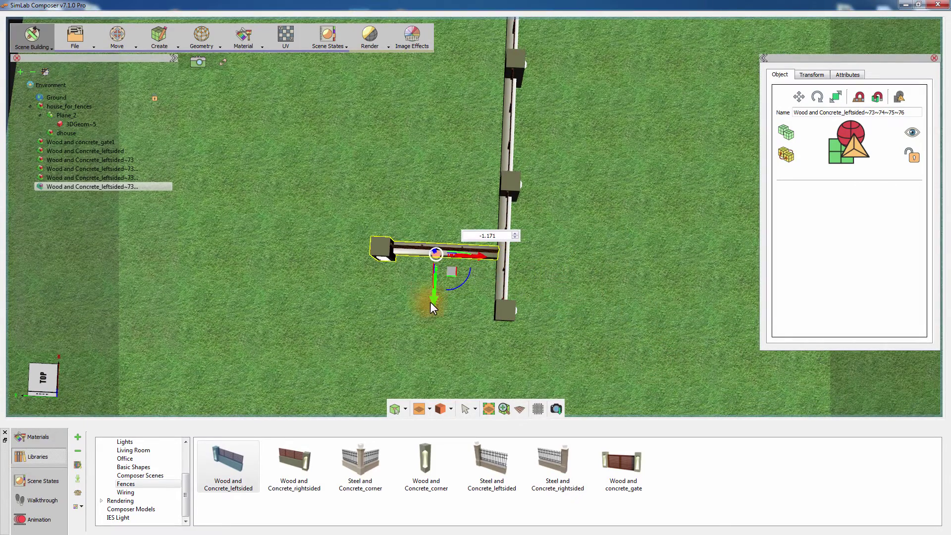
middle_drag(430, 311, 430, 332)
drag(434, 310, 429, 367)
middle_drag(548, 237, 779, 158)
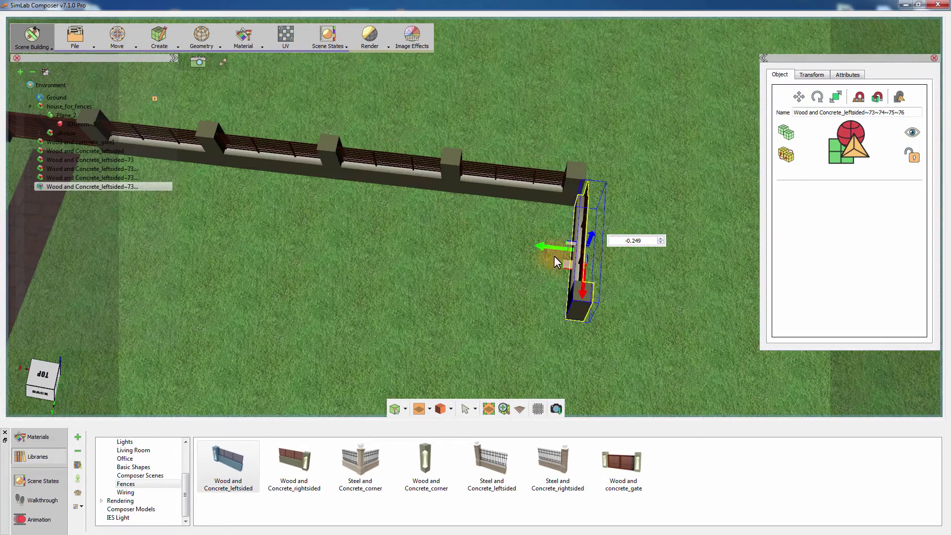
drag(540, 246, 530, 246)
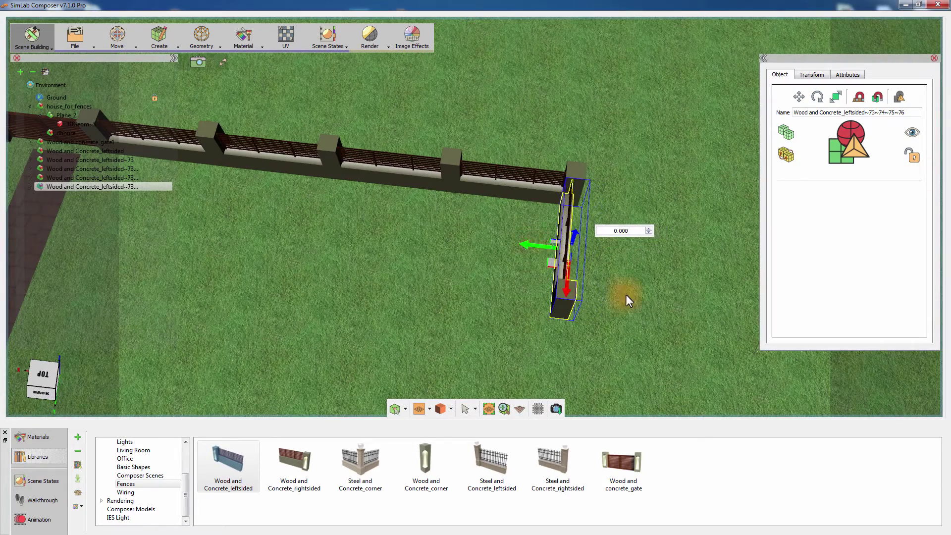
- Extend the side fence from the corner with two more copies of the rotated section, each offset by -2.000
middle_drag(629, 297, 372, 199)
shift+drag(536, 255, 404, 326)
middle_drag(537, 328, 621, 297)
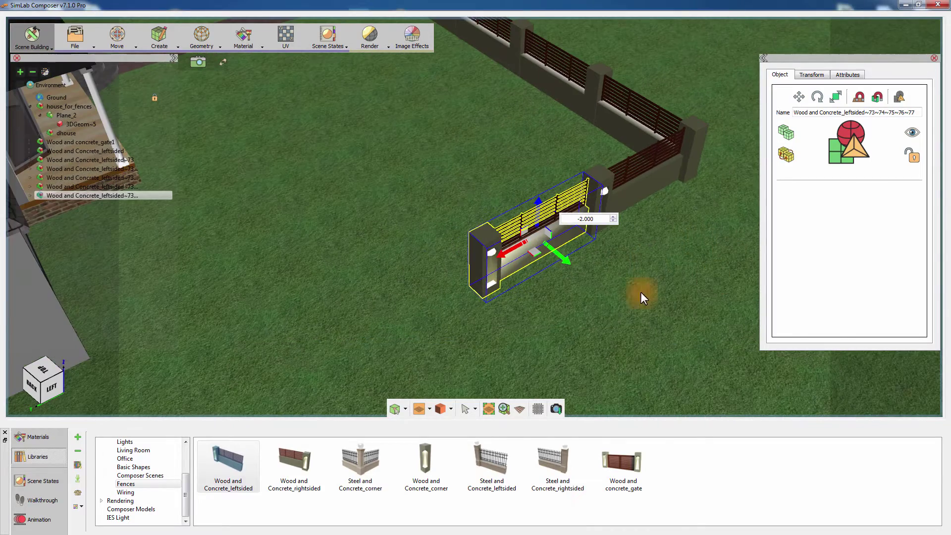
shift+drag(503, 254, 383, 330)
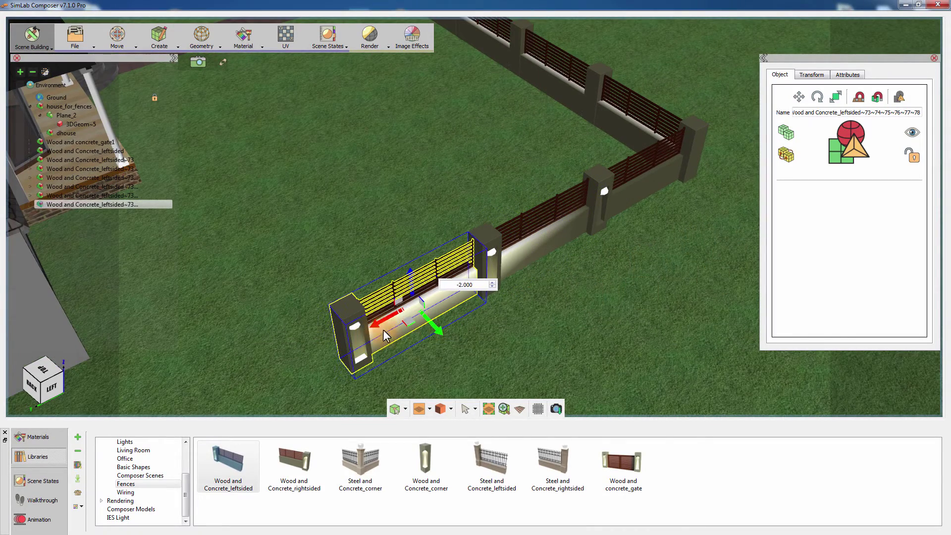
- Duplicate the three side fence sections together and move the copies about 6 units along the side line
click(65, 187)
shift+click(68, 203)
scroll(260, 250, down, 5)
middle_drag(351, 213, 451, 184)
key(ctrl+d)
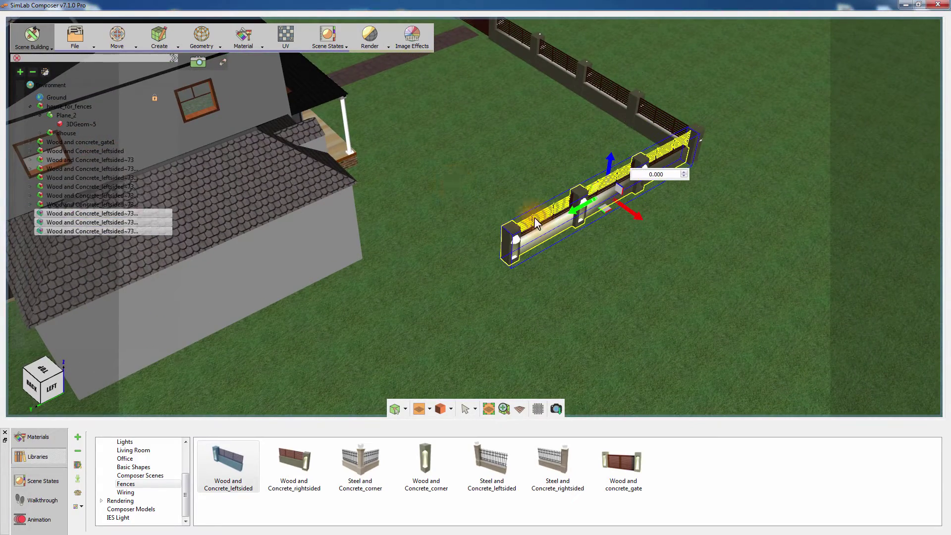
shift+drag(575, 215, 335, 318)
middle_drag(449, 261, 629, 170)
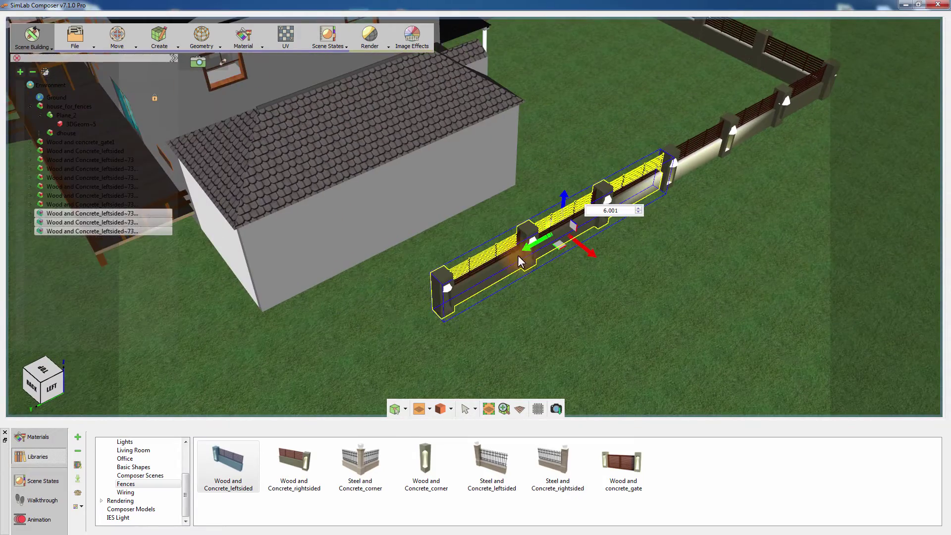
- Duplicate the newest group of three side sections and move it another 6 units or so toward the rear of the house
key(ctrl+d)
scroll(489, 249, down, 3)
shift+drag(490, 248, 281, 361)
middle_drag(369, 230, 530, 184)
scroll(531, 183, down, 2)
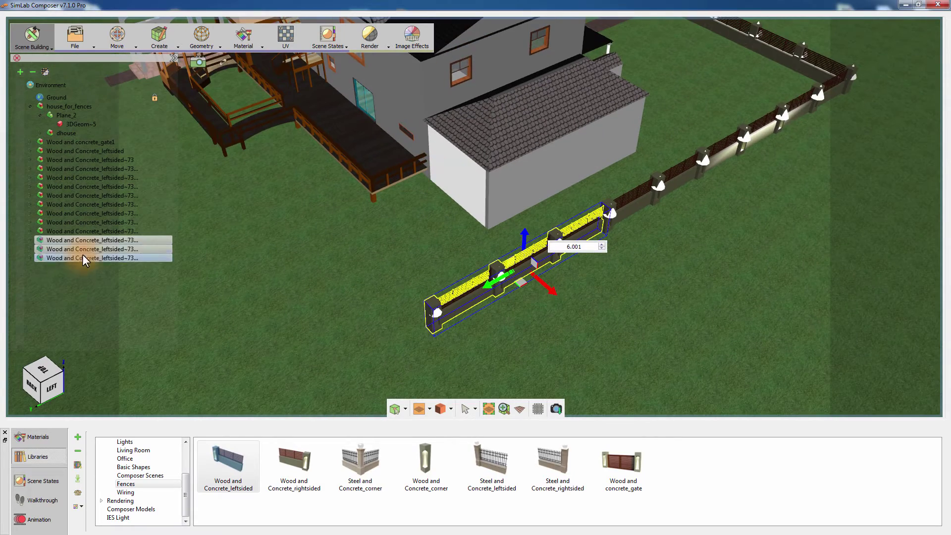
- Duplicate the last two left side fence sections together and move the copies about 4 units along the line toward the rear
click(82, 250)
ctrl+click(84, 258)
shift+drag(459, 301, 458, 300)
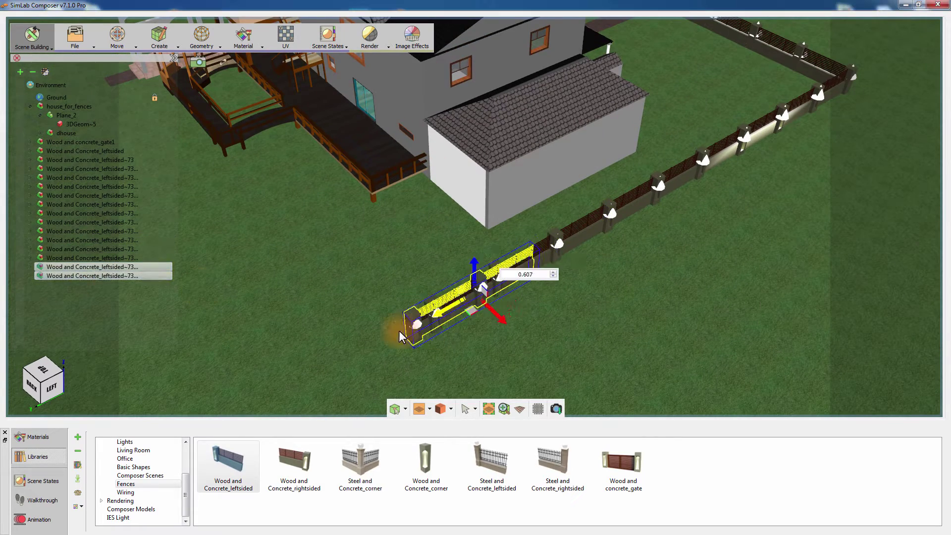
drag(386, 337, 307, 373)
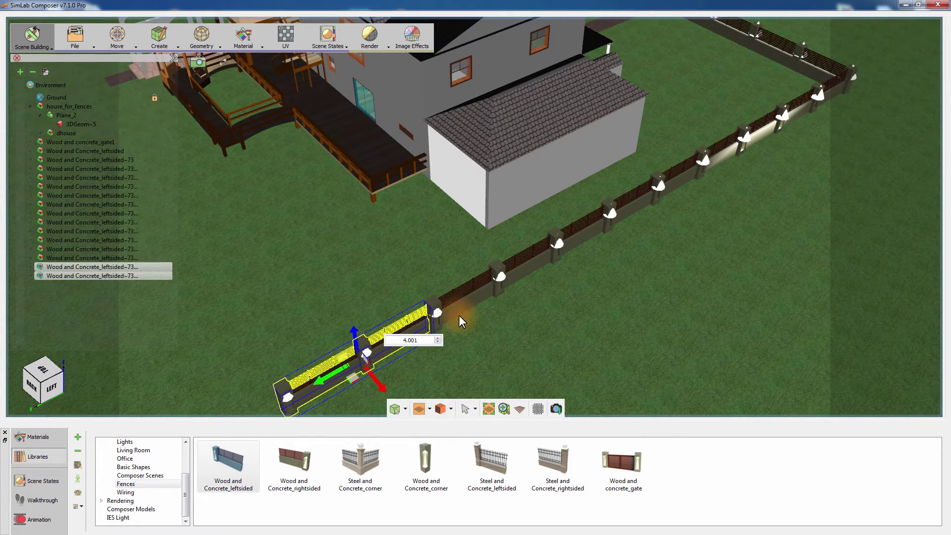
- Check the fence layout around the house from above in an orthographic view, then return to a perspective view
drag(602, 288, 460, 300)
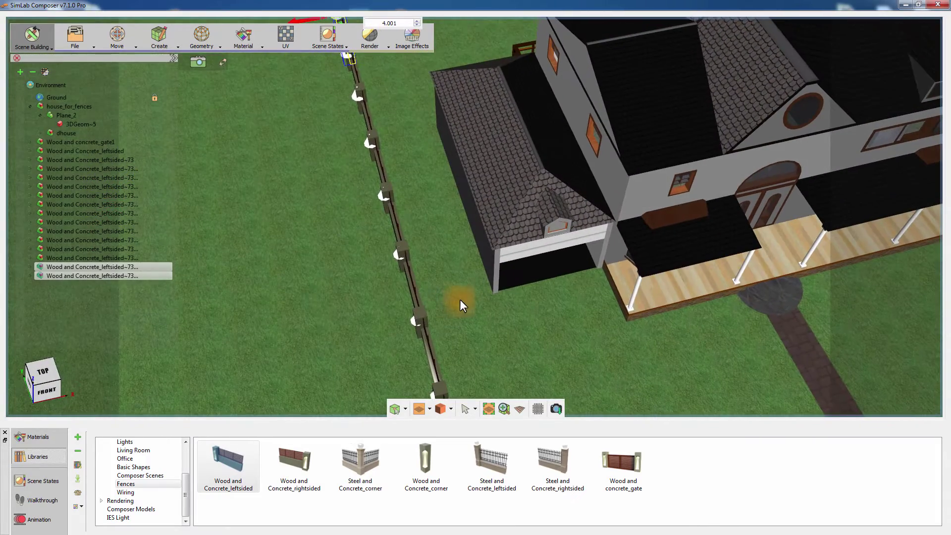
click(47, 372)
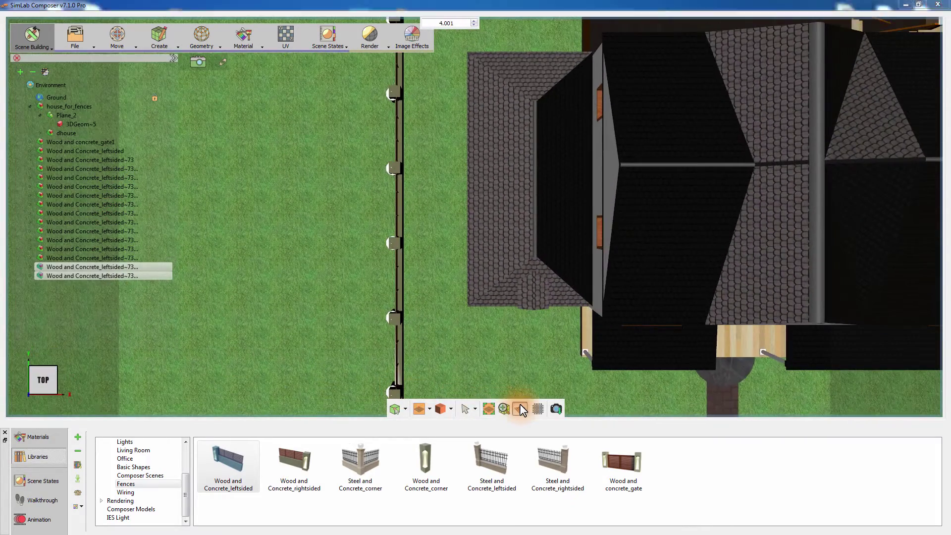
click(520, 409)
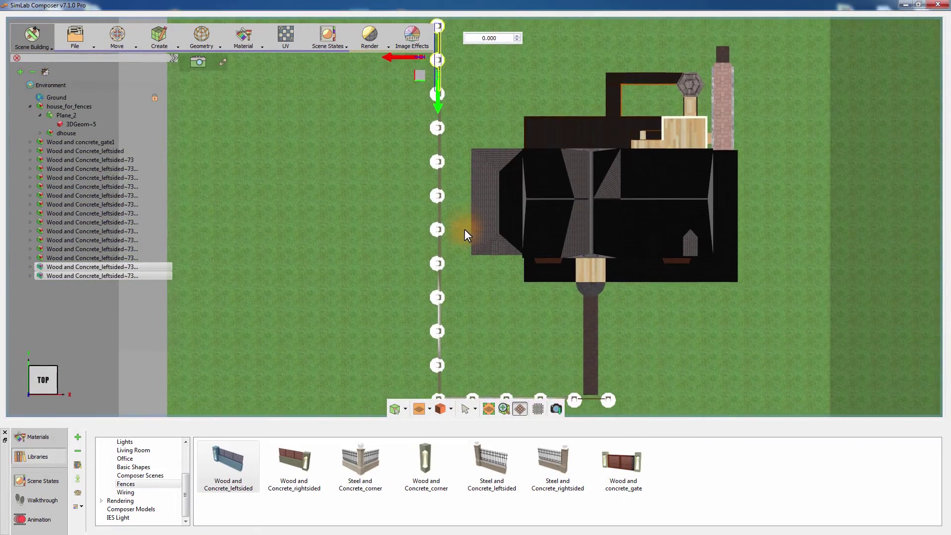
middle_drag(465, 237, 402, 143)
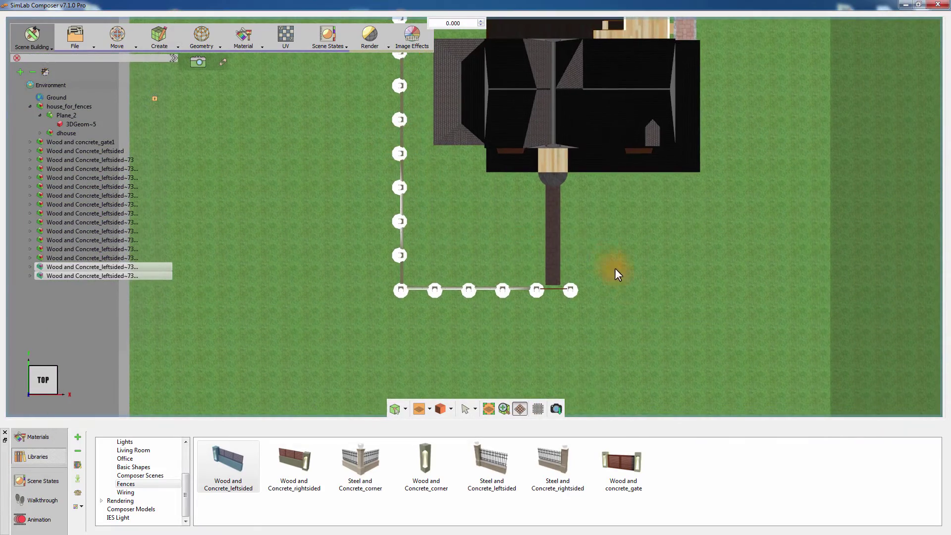
drag(620, 275, 439, 126)
click(516, 408)
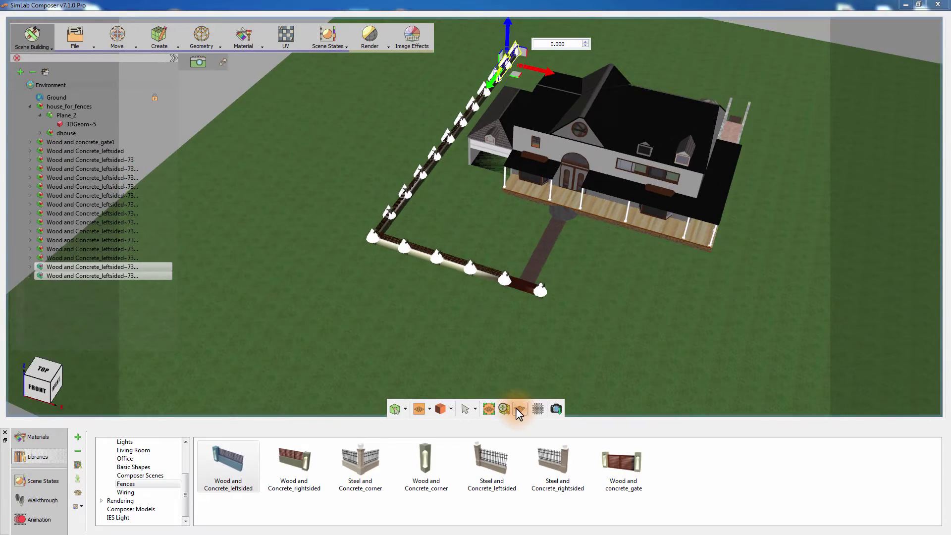
- Add a Wood and Concrete_rightsided section from the Fences library and place it against the gate's free column
middle_drag(545, 286, 487, 247)
scroll(487, 247, up, 7)
middle_drag(491, 327, 466, 287)
scroll(464, 297, up, 3)
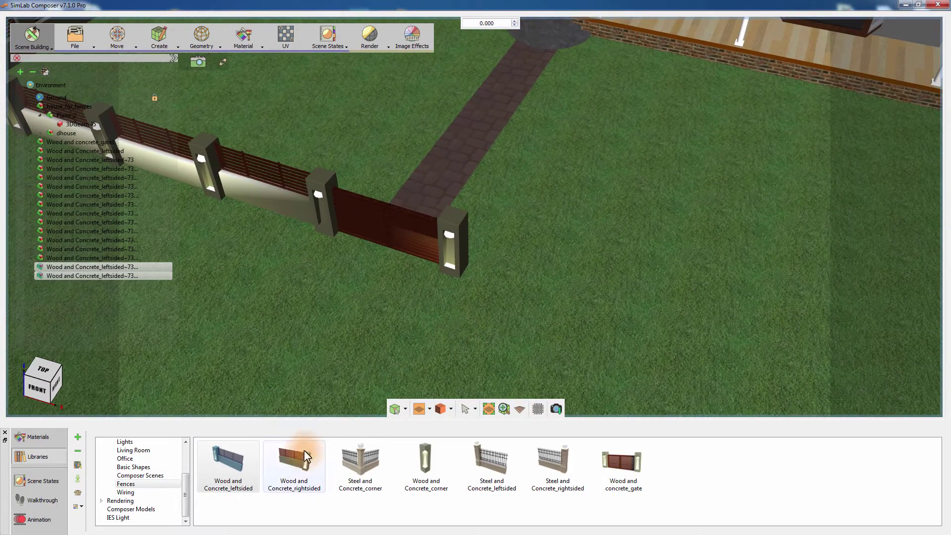
drag(294, 473, 552, 303)
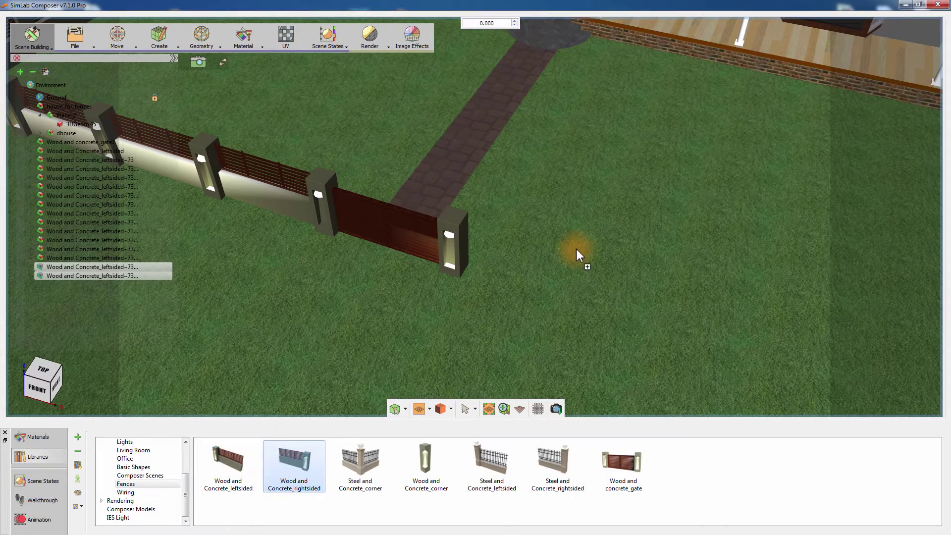
drag(576, 249, 576, 249)
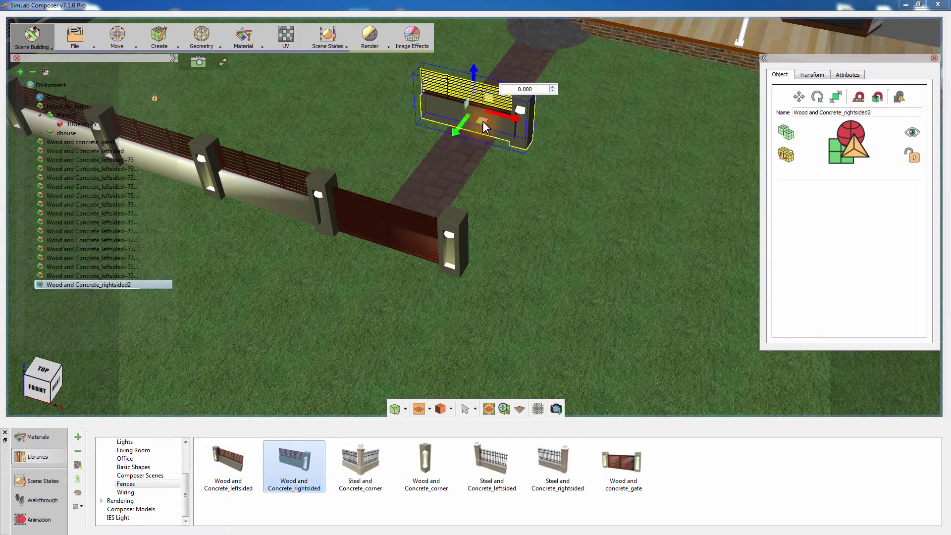
drag(480, 121, 558, 292)
middle_drag(358, 221, 317, 257)
scroll(316, 258, up, 1)
drag(377, 286, 365, 284)
- Extend the front row beyond the gate with two more copies of the right-sided section, each offset by 2.000
middle_drag(414, 317, 514, 234)
shift+drag(482, 230, 649, 335)
middle_drag(650, 335, 445, 331)
scroll(446, 331, down, 4)
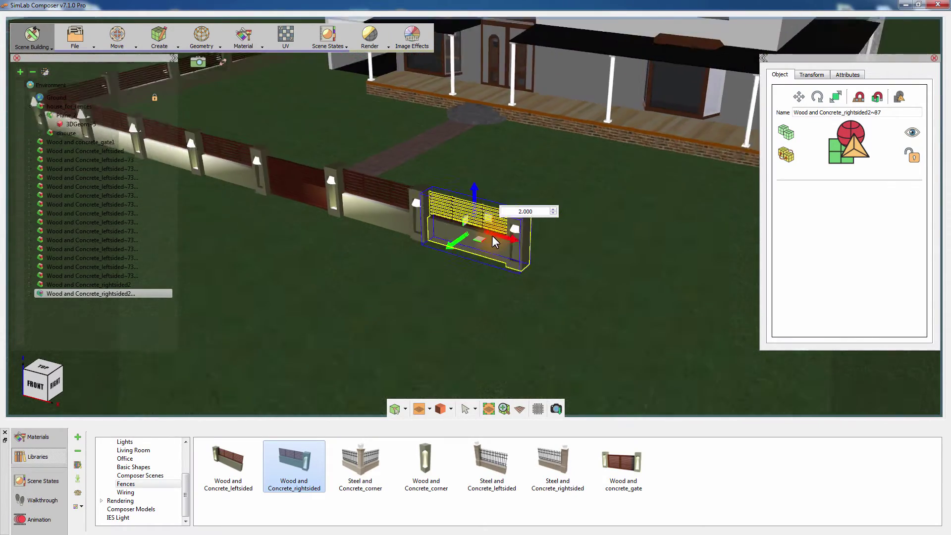
shift+drag(515, 237, 608, 296)
middle_drag(607, 296, 564, 299)
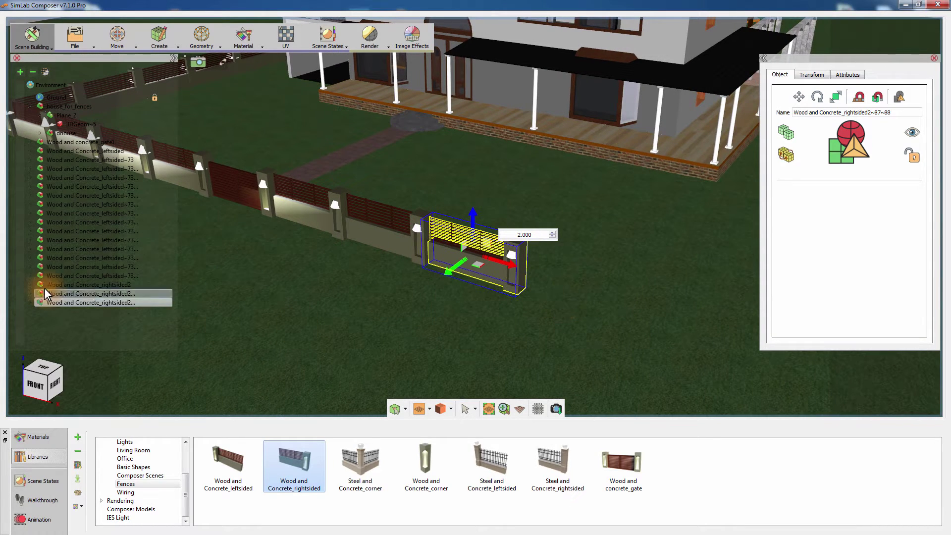
- Duplicate the two newest front sections together and move the copies about 4 units farther along the row
middle_drag(531, 329, 541, 301)
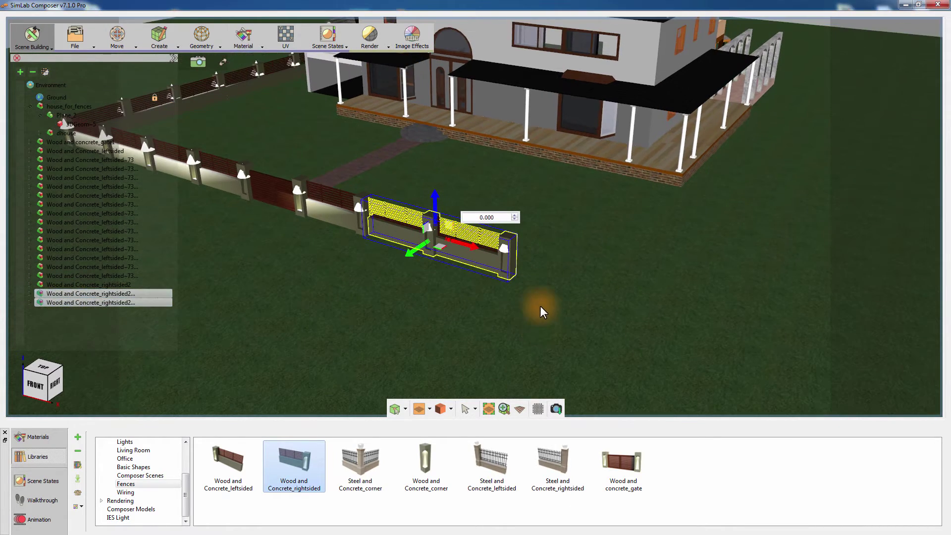
key(ctrl+d)
drag(483, 255, 643, 315)
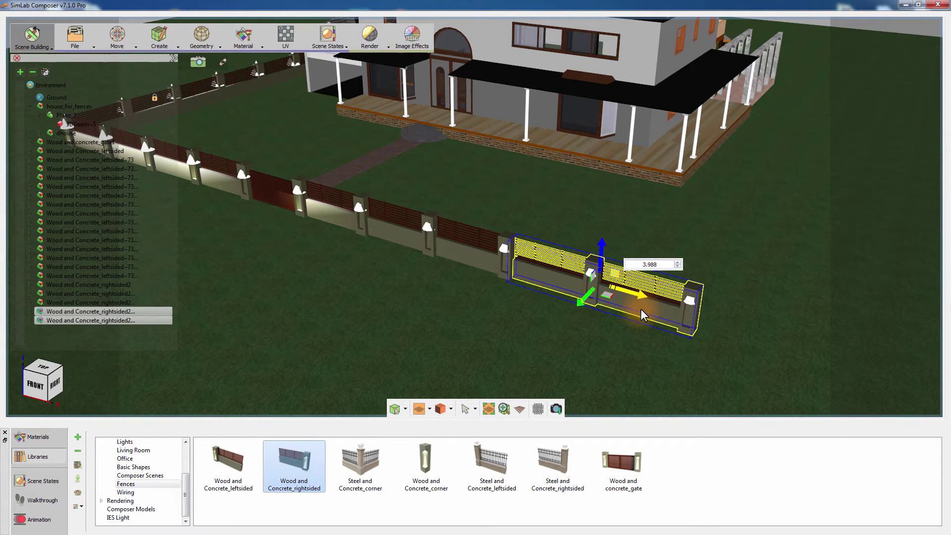
- Duplicate the front row's last section, rotate the copy perpendicular to the row and move it to the end column as a corner
click(94, 320)
middle_drag(565, 281, 308, 265)
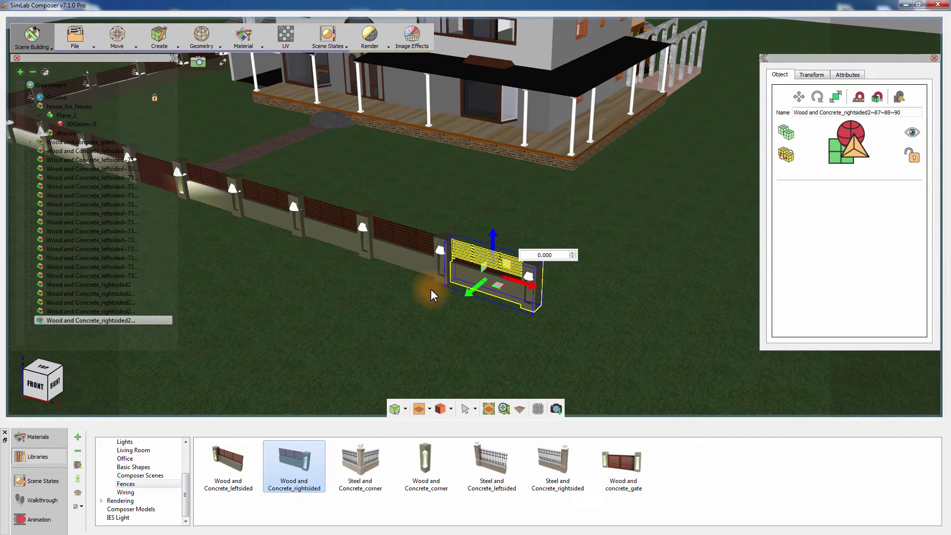
key(ctrl+d)
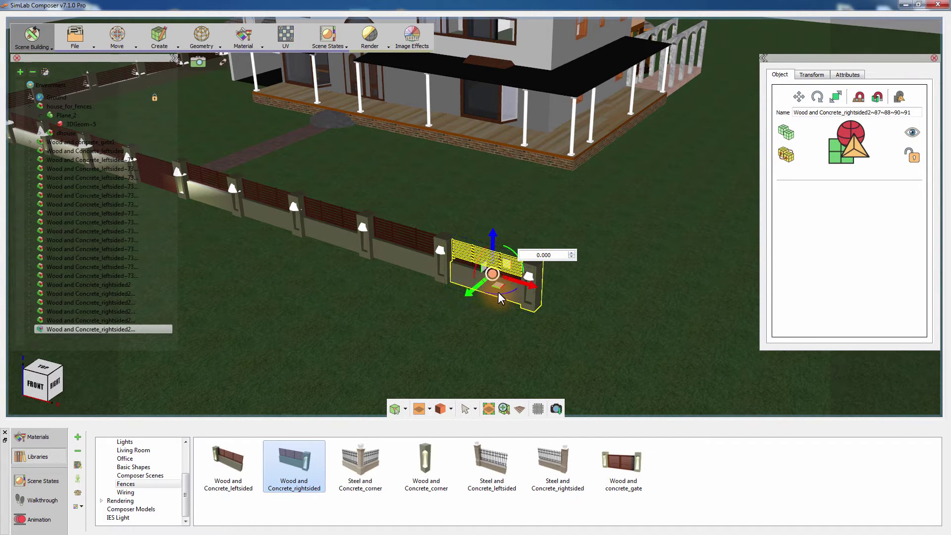
drag(504, 299, 530, 274)
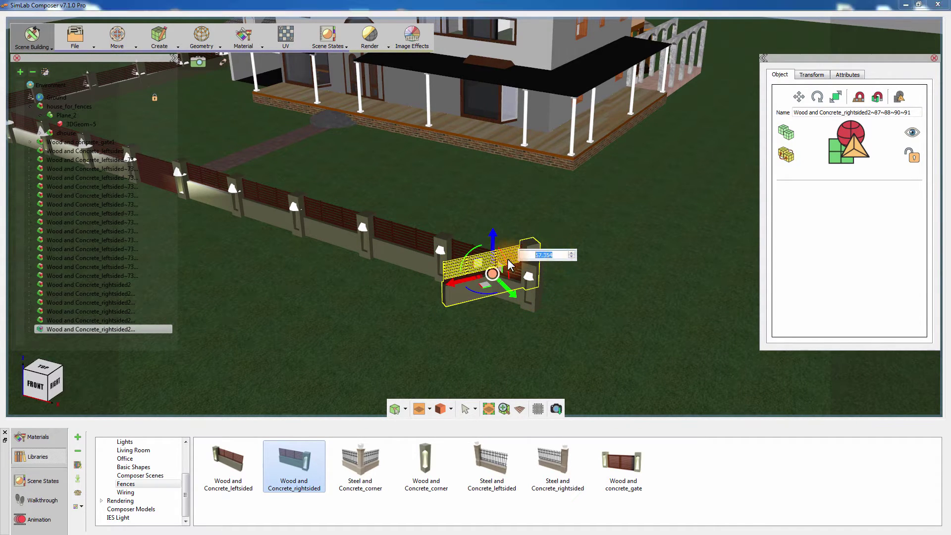
middle_drag(510, 266, 507, 318)
drag(411, 295, 504, 286)
- Extend the right side fence from the corner by copying the rotated section along the side line
middle_drag(504, 286, 421, 120)
scroll(426, 287, up, 2)
ctrl+drag(447, 244, 732, 346)
- Duplicate the three right side sections together and place the copies farther along the side toward the rear
click(63, 321)
shift+click(63, 337)
middle_drag(703, 330, 393, 238)
scroll(394, 239, down, 2)
ctrl+drag(320, 220, 609, 338)
- Duplicate the last two right side sections together and move the copies about 4 units toward the rear
middle_drag(609, 337, 521, 259)
scroll(605, 202, down, 2)
click(60, 329)
shift+click(61, 338)
ctrl+drag(419, 318, 570, 375)
middle_drag(571, 375, 500, 342)
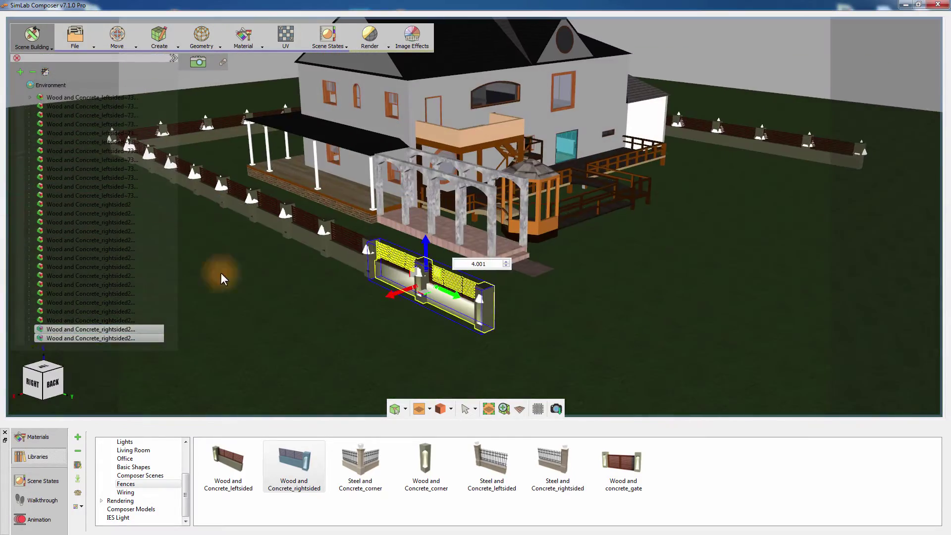
- Duplicate the last right side section and rotate the copy by 90 degrees
click(94, 337)
middle_drag(614, 317, 543, 297)
ctrl+drag(459, 331, 446, 300)
text(90)
key(Return)
- Move the rotated copy against the right side's end column to form the rear corner
middle_drag(446, 295, 525, 252)
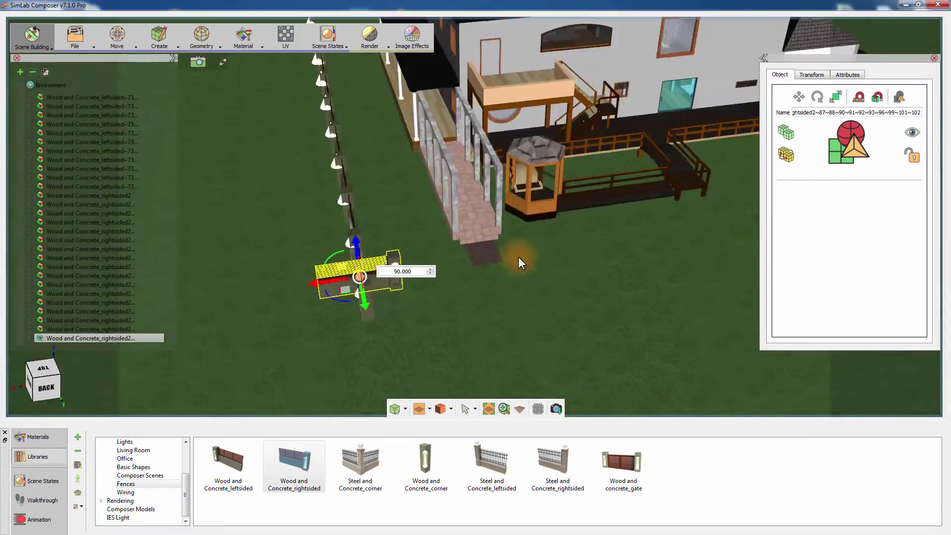
scroll(525, 252, up, 2)
drag(336, 319, 412, 310)
drag(465, 321, 479, 362)
- Extend the rear fence from the corner with single copies of the rotated section placed end to end
middle_drag(479, 362, 356, 233)
ctrl+drag(401, 240, 510, 261)
middle_drag(510, 262, 447, 225)
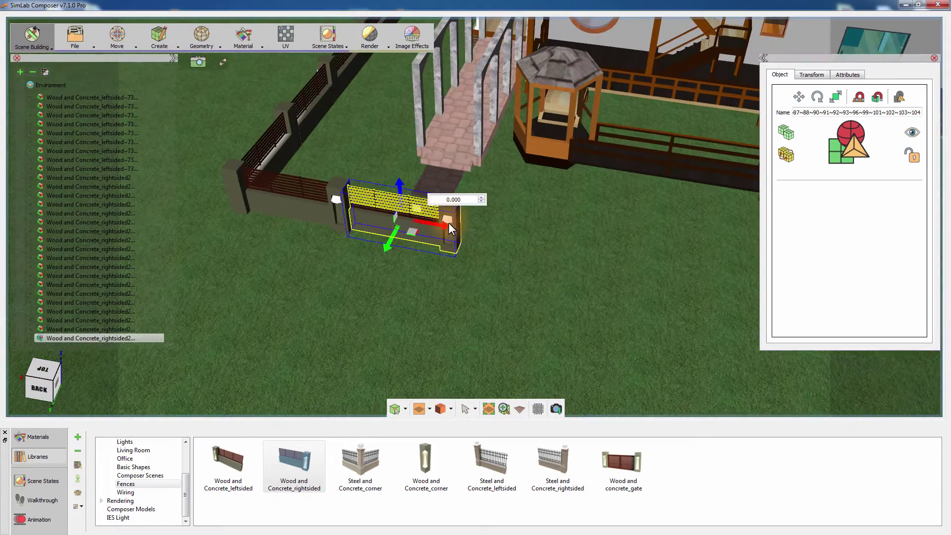
ctrl+drag(448, 225, 555, 265)
- Duplicate the three rear sections together and place groups of copies along the rear line toward the left side fence
click(130, 320)
shift+click(122, 338)
middle_drag(458, 303, 297, 303)
ctrl+drag(287, 227, 639, 328)
middle_drag(640, 328, 299, 224)
ctrl+drag(299, 224, 705, 306)
middle_drag(396, 307, 104, 260)
- Duplicate the last rear section and move the copy about 2 units to meet the left side fence at the corner
click(114, 338)
middle_drag(453, 300, 367, 281)
ctrl+drag(457, 230, 602, 271)
middle_drag(515, 297, 425, 308)
scroll(425, 308, up, 2)
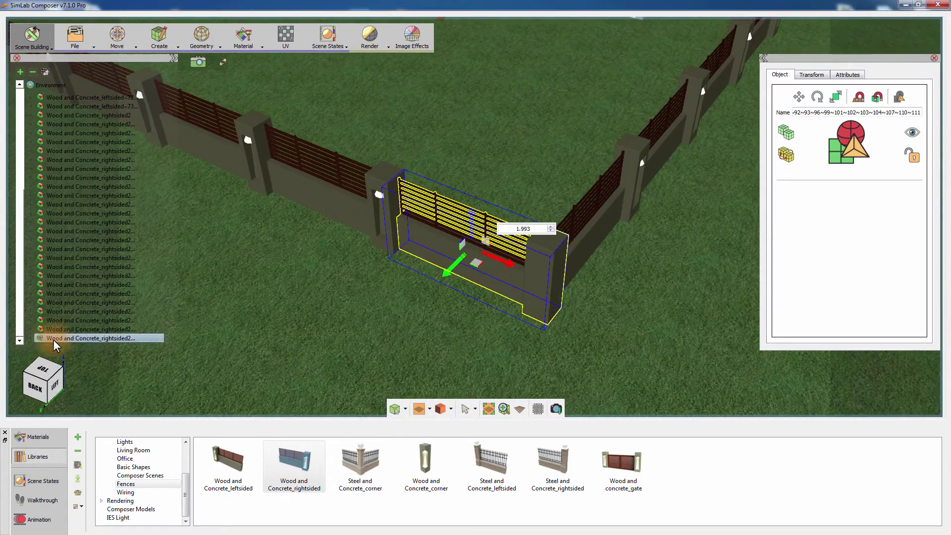
- Expand the last rear section's parts and delete its Column1, which overlaps the rear left corner column
click(28, 338)
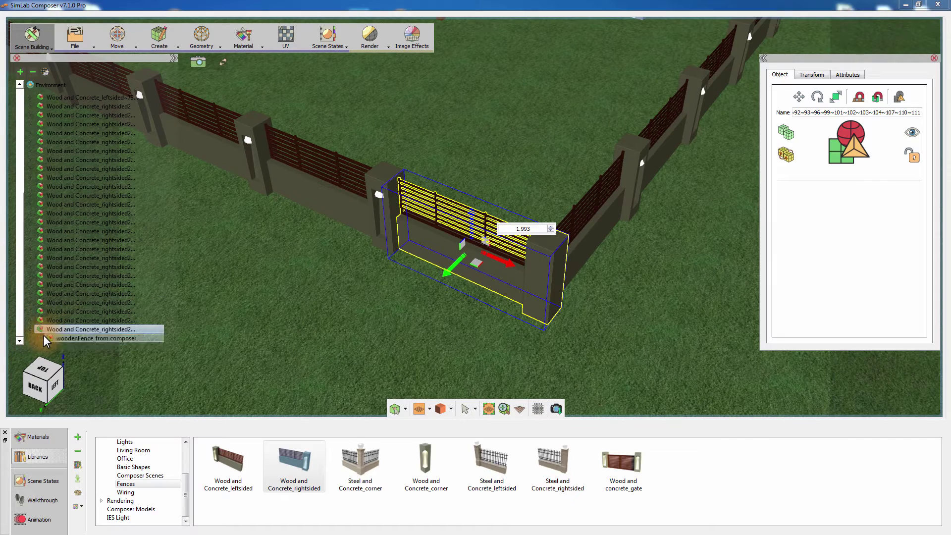
click(41, 338)
click(102, 330)
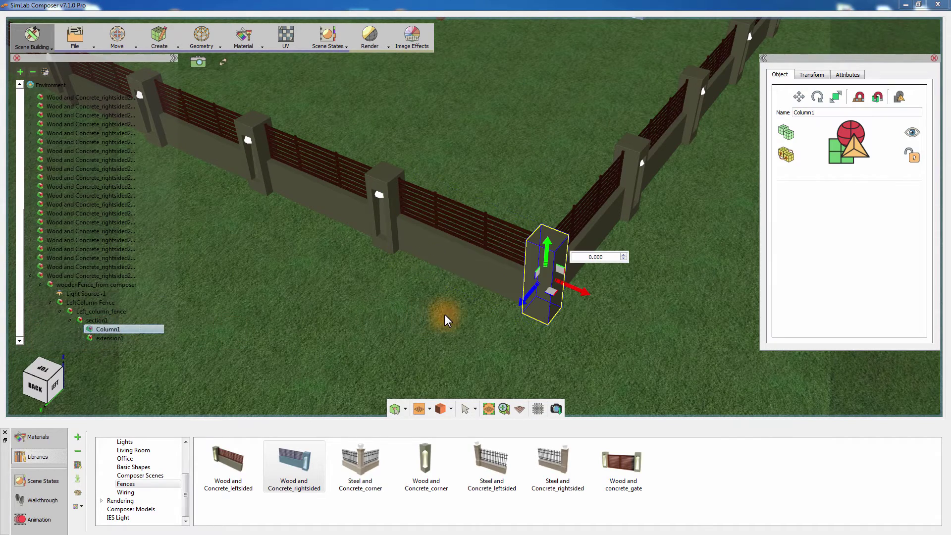
drag(446, 310, 430, 271)
middle_drag(429, 271, 398, 249)
key(Delete)
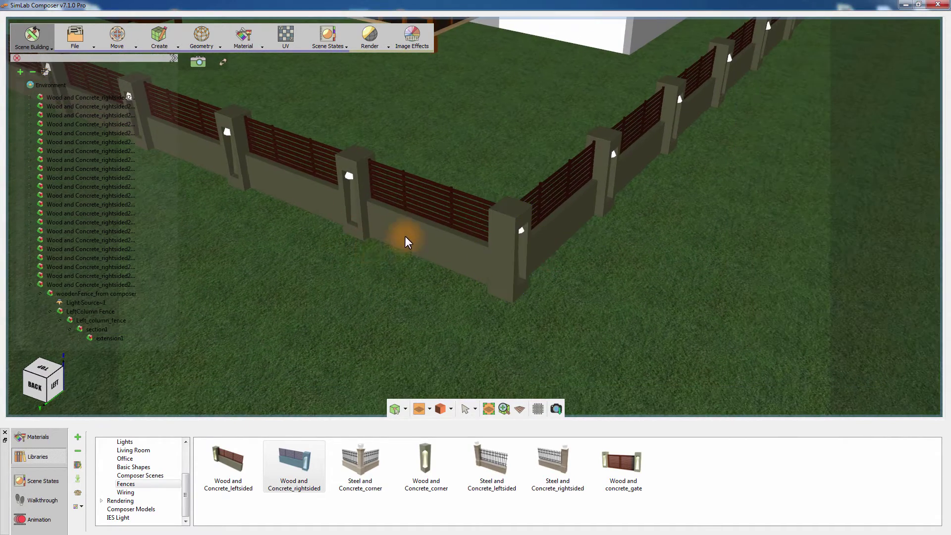
- Delete the light source belonging to the removed column of the last rear section
right_drag(406, 237, 405, 300)
middle_drag(405, 300, 324, 226)
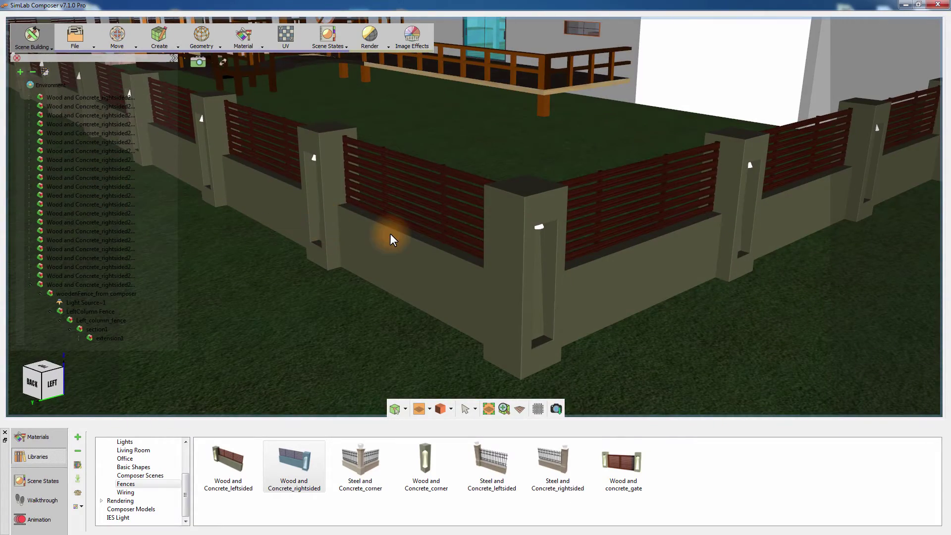
click(119, 301)
key(Delete)
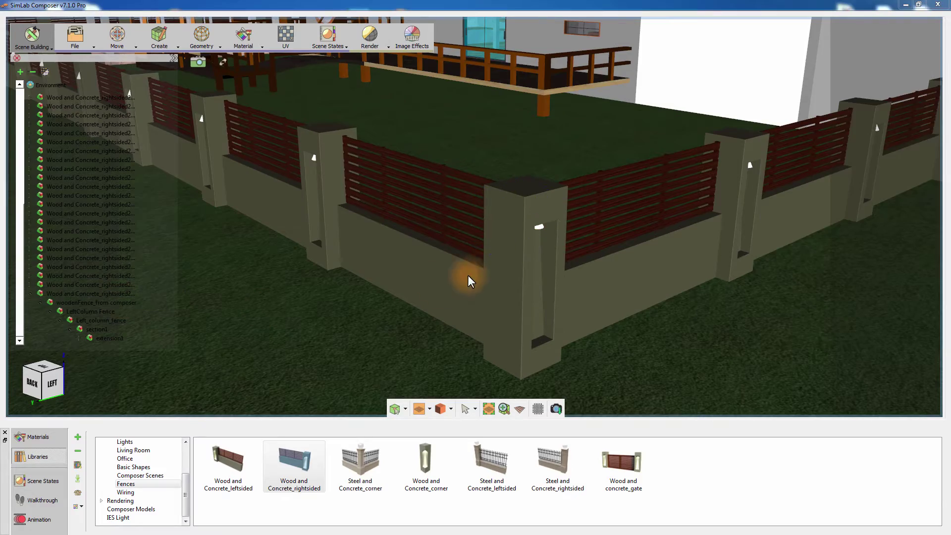
- Delete the two overlapping columns at the front left corner of the fence, selecting the whole Column1 rather than one piece
scroll(505, 265, down, 5)
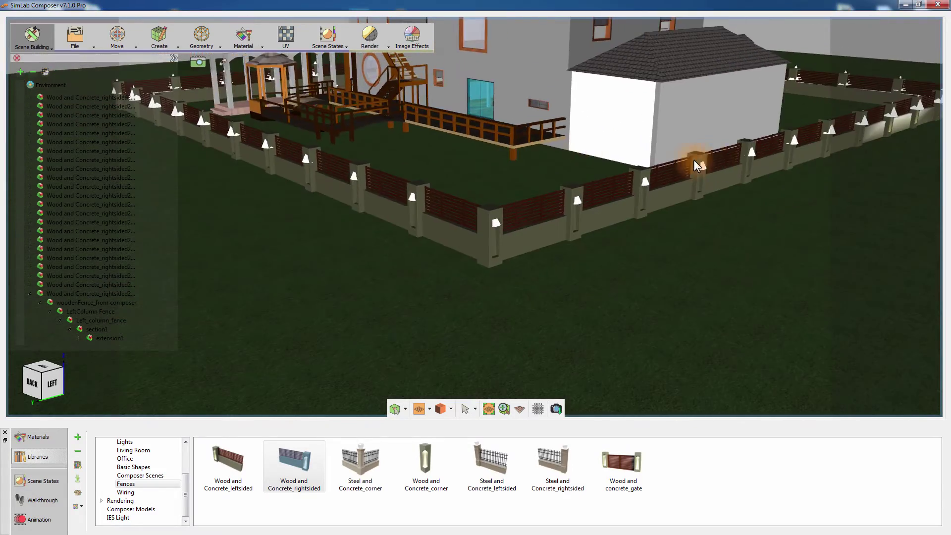
middle_drag(672, 158, 586, 197)
scroll(585, 197, up, 6)
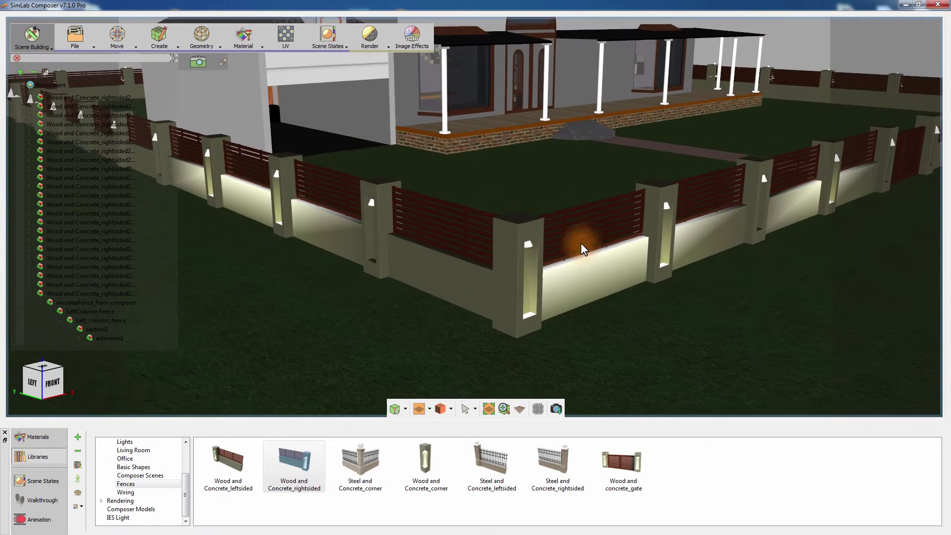
click(503, 278)
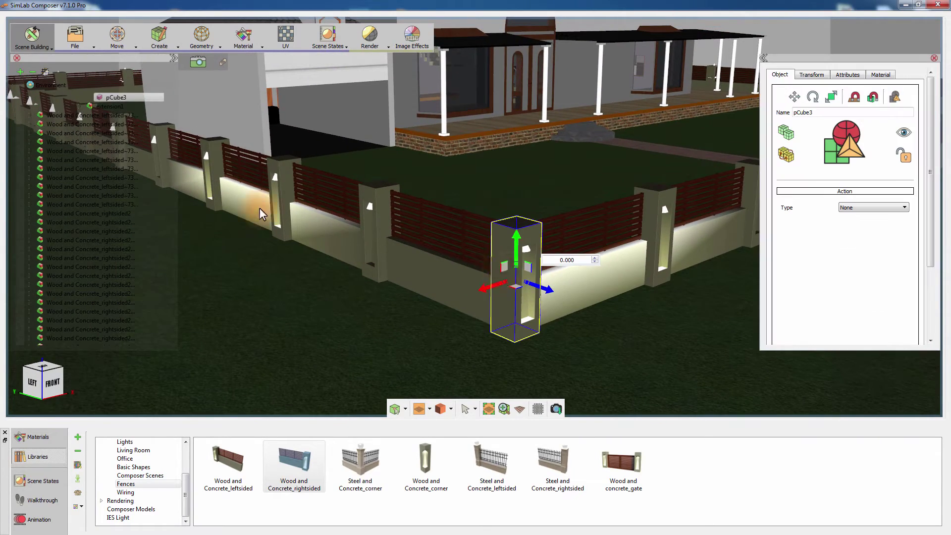
scroll(141, 201, up, 2)
click(109, 124)
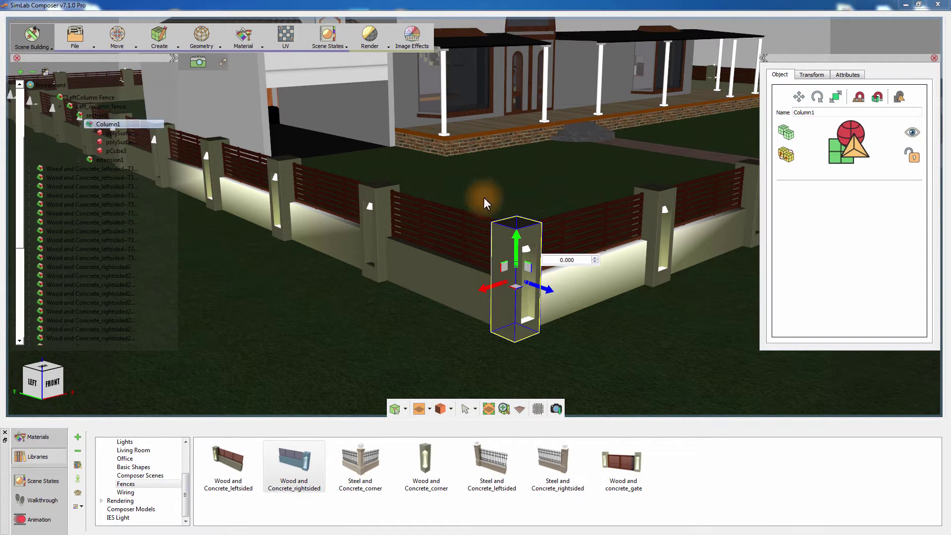
key(Delete)
click(514, 249)
key(Delete)
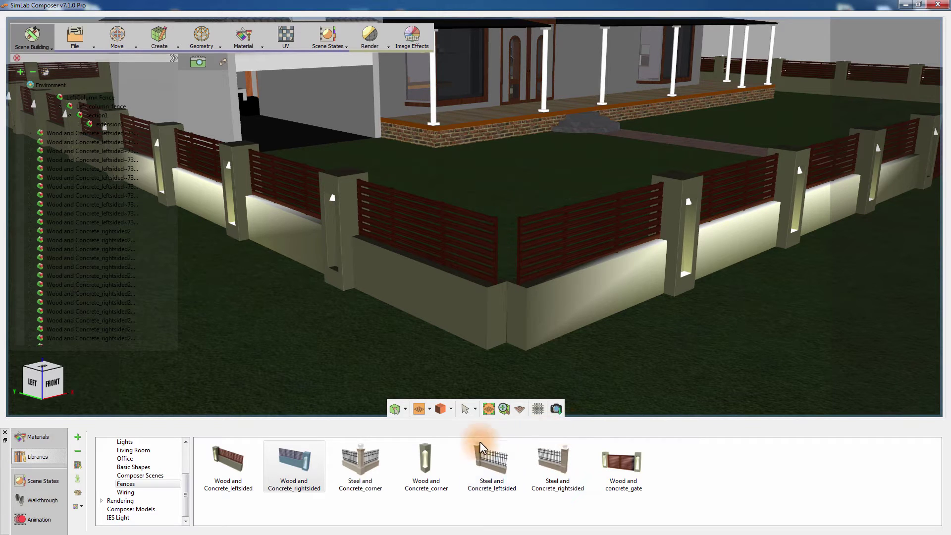
- Add a Wood and Concrete_corner column from the Fences library and snap it into the open front left corner
drag(427, 461, 575, 385)
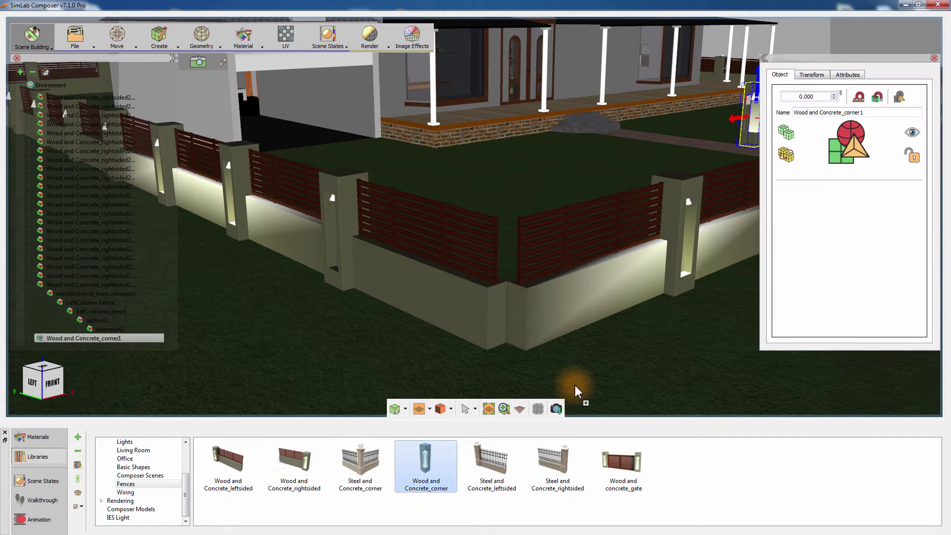
scroll(592, 318, down, 2)
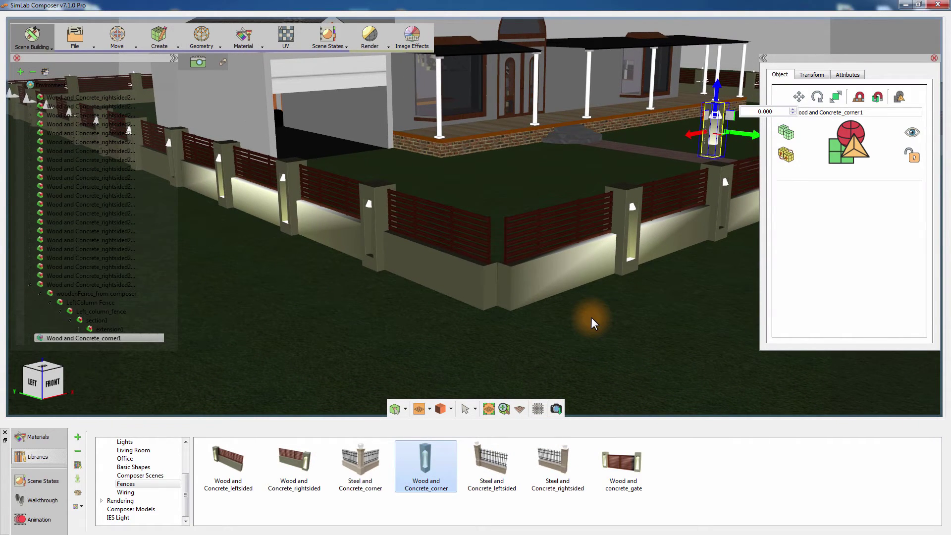
key(s)
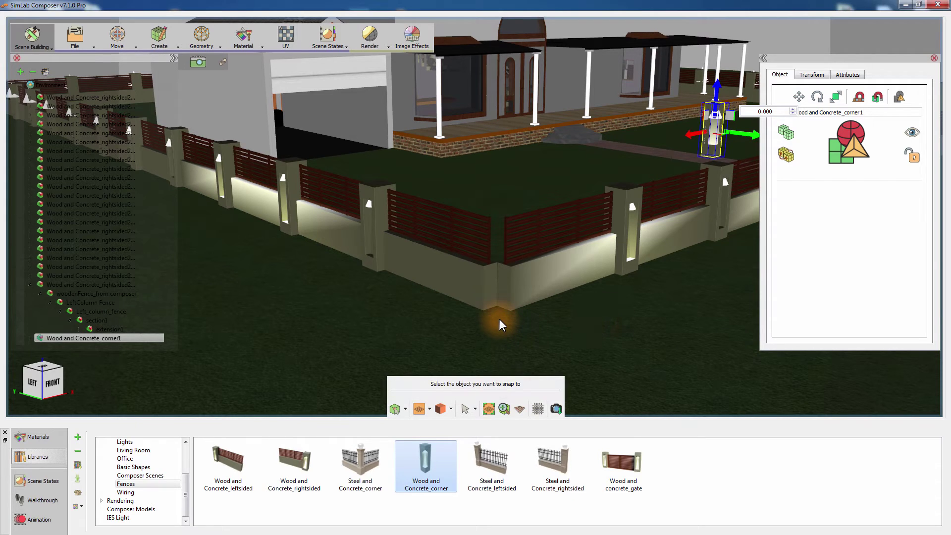
click(498, 319)
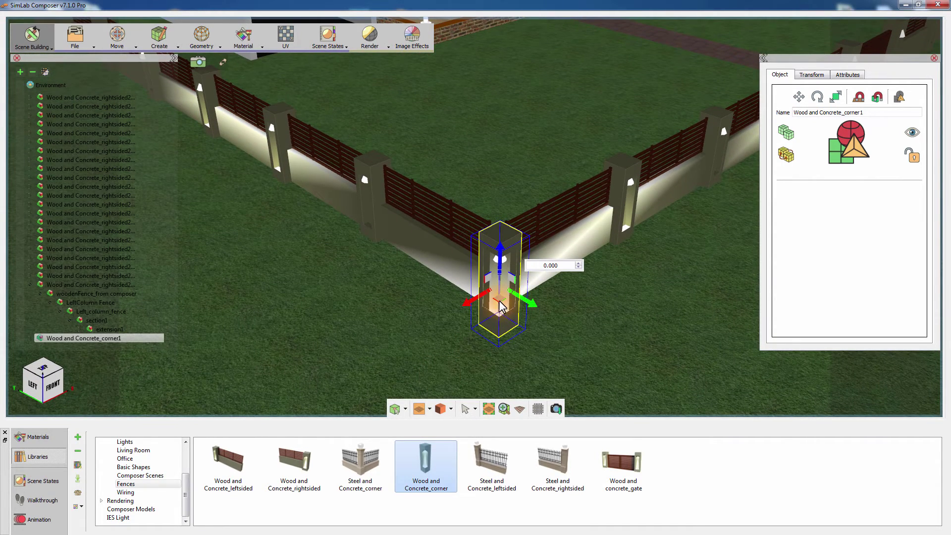
- Move the new corner column inward onto the meeting point of the two fence runs at the front left corner
drag(499, 302, 501, 285)
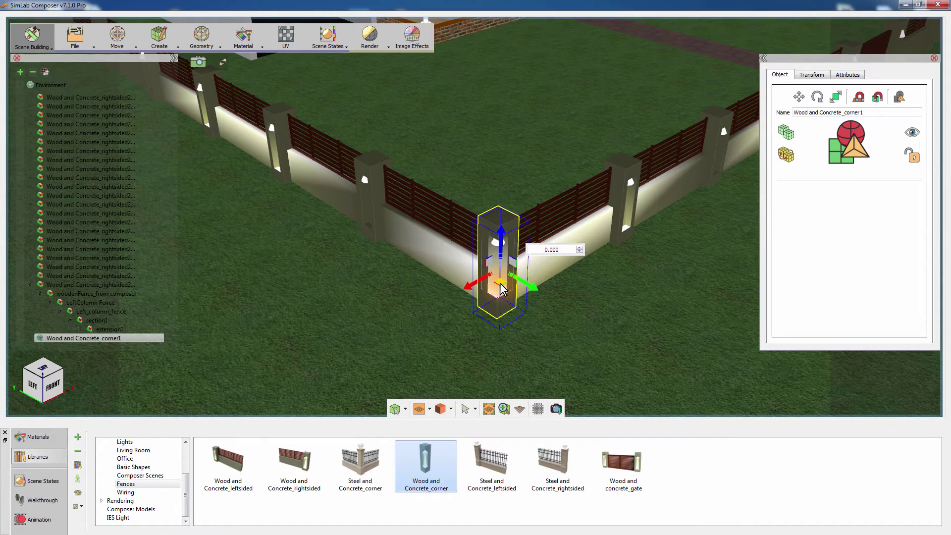
- Delete the whole Column1 at the front right corner of the fence together with its light source
middle_drag(613, 314, 278, 304)
middle_drag(581, 320, 497, 248)
click(525, 228)
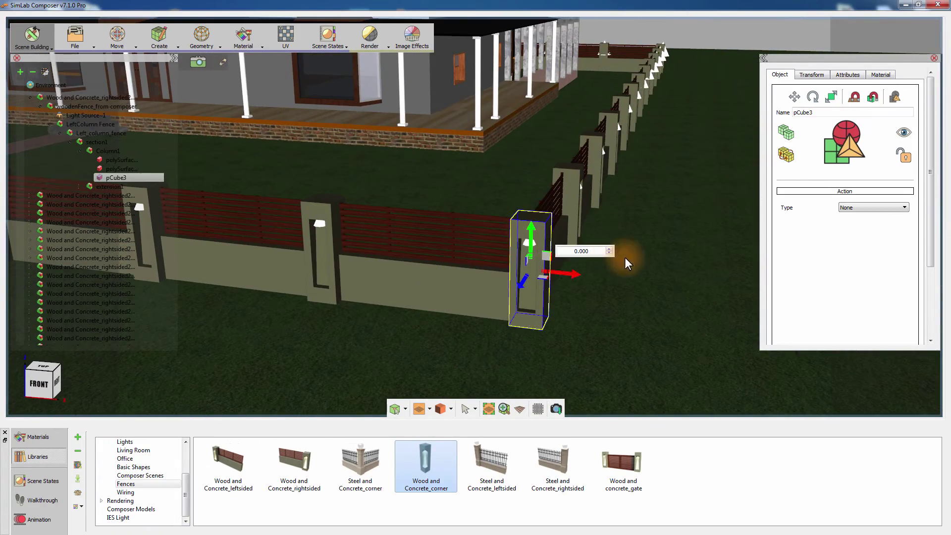
middle_drag(625, 263, 196, 248)
click(108, 151)
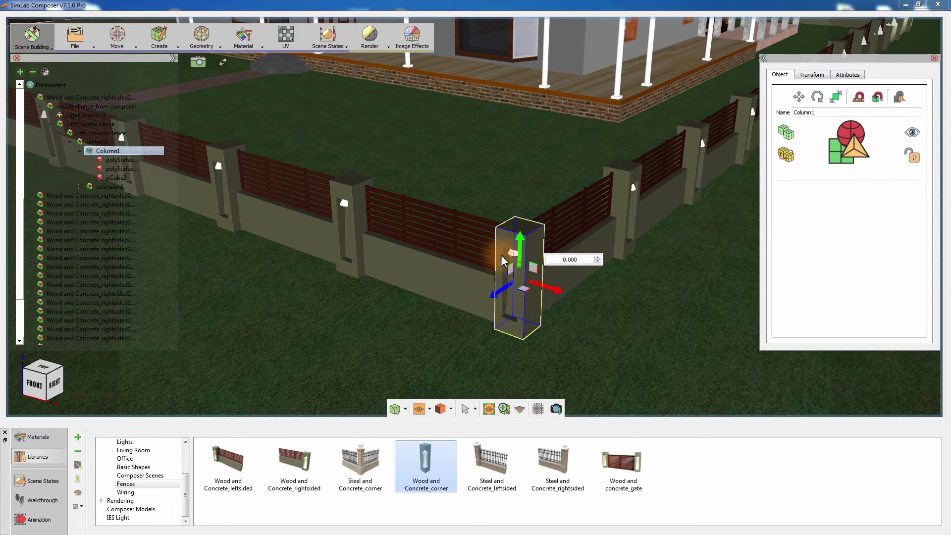
key(Delete)
click(513, 254)
key(Delete)
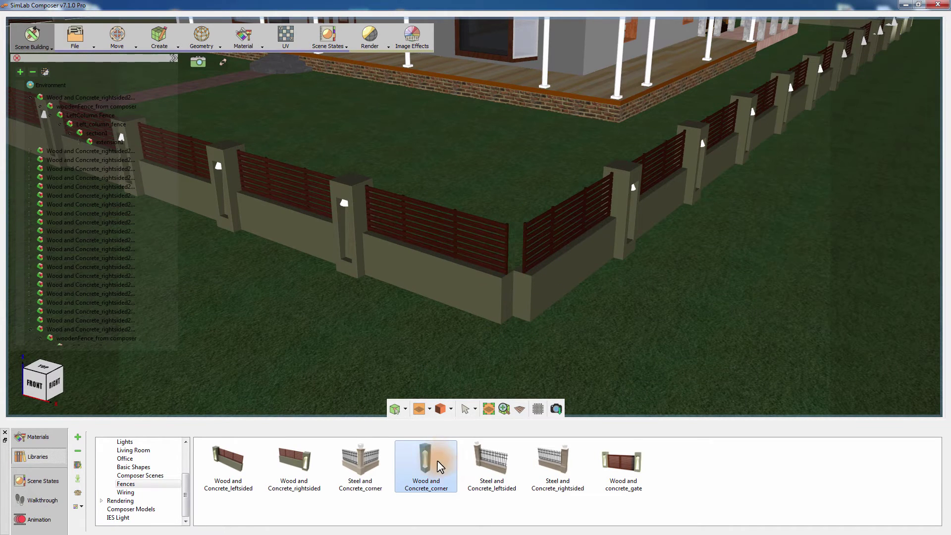
- Add a Wood and Concrete_corner column from the Fences library to the open front right corner, rotated 90 degrees to fit both fence runs
drag(438, 467, 529, 334)
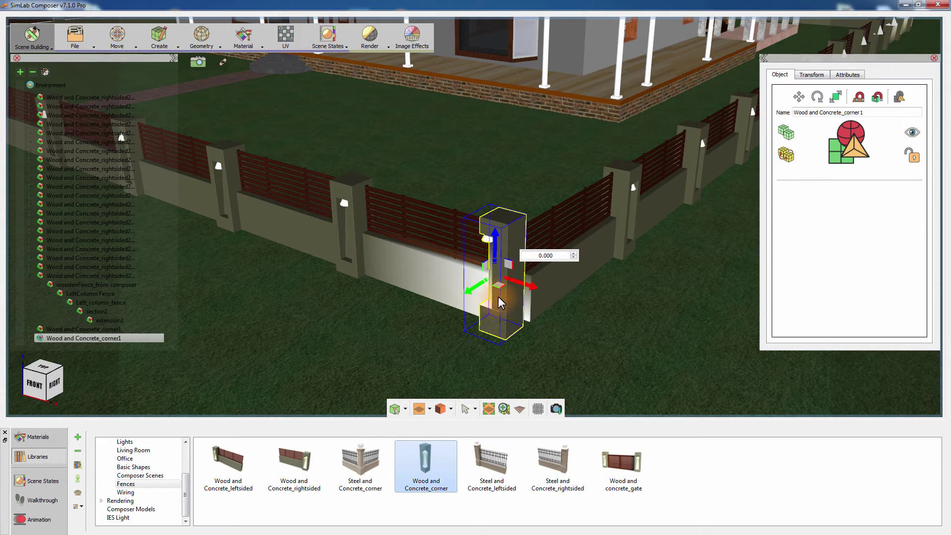
drag(497, 298, 520, 297)
text(90)
key(Return)
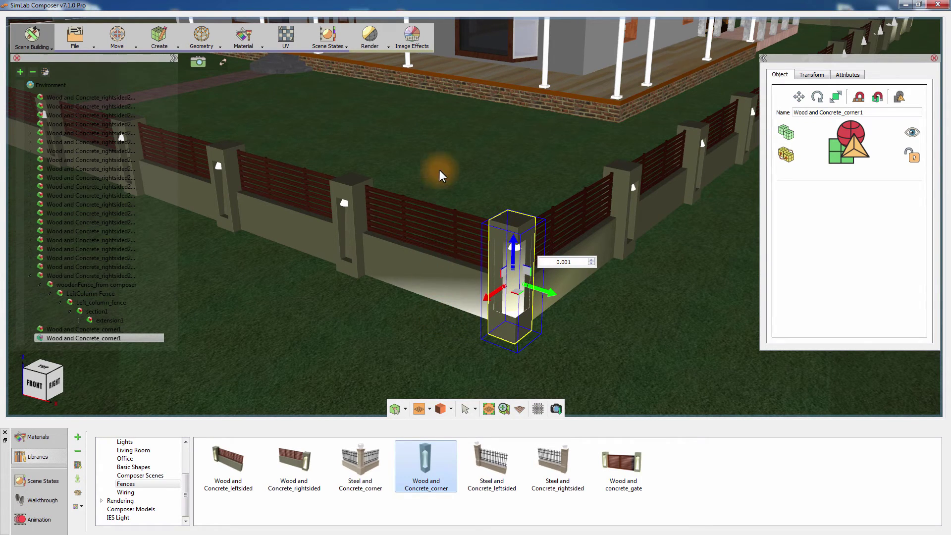
- Deselect the column and examine the fence around the whole house from the front right
click(451, 280)
middle_drag(448, 309, 462, 263)
scroll(462, 263, down, 3)
click(671, 73)
middle_drag(463, 207, 548, 266)
drag(548, 265, 614, 268)
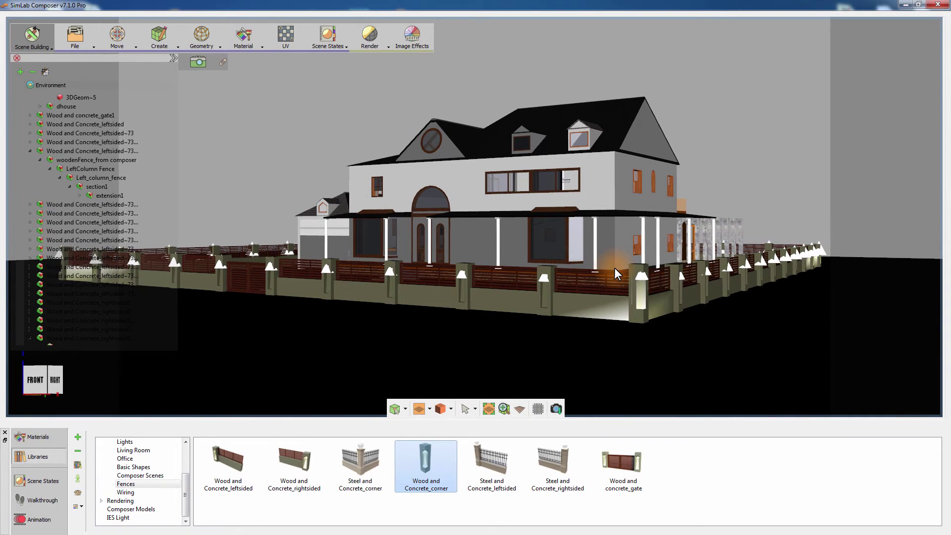